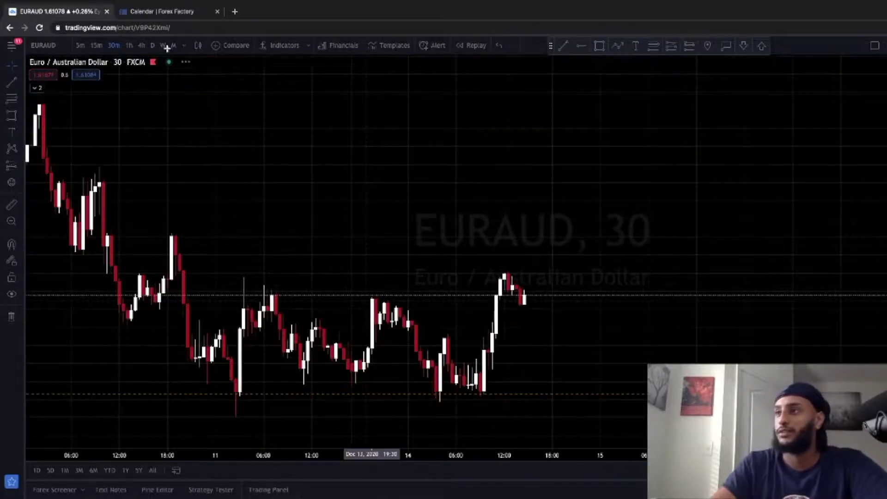
# Step: Examine EURAUD price action between the marked resistance and support zones on the 4-hour timeframe
pyautogui.click(142, 45)
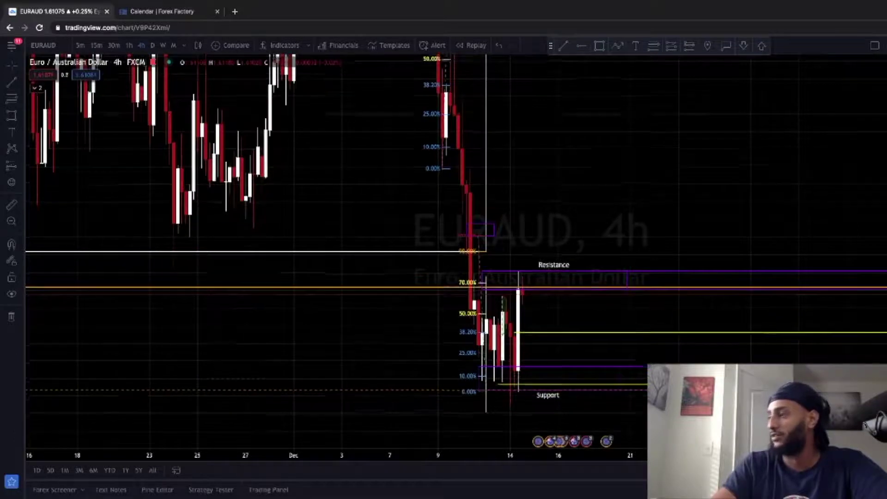
pyautogui.moveTo(825, 200); pyautogui.dragTo(620, 158)
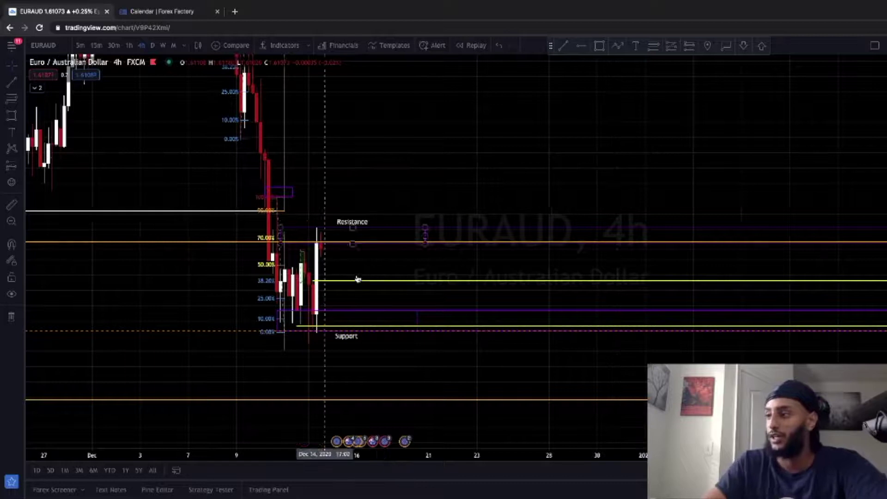
pyautogui.scroll(-1, 354, 281)
pyautogui.moveTo(884, 325); pyautogui.dragTo(885, 193)
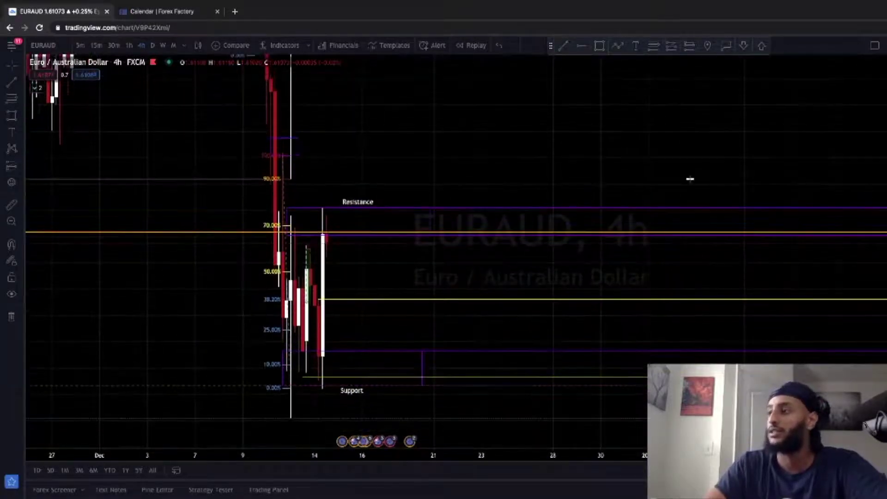
pyautogui.moveTo(465, 152); pyautogui.dragTo(572, 124)
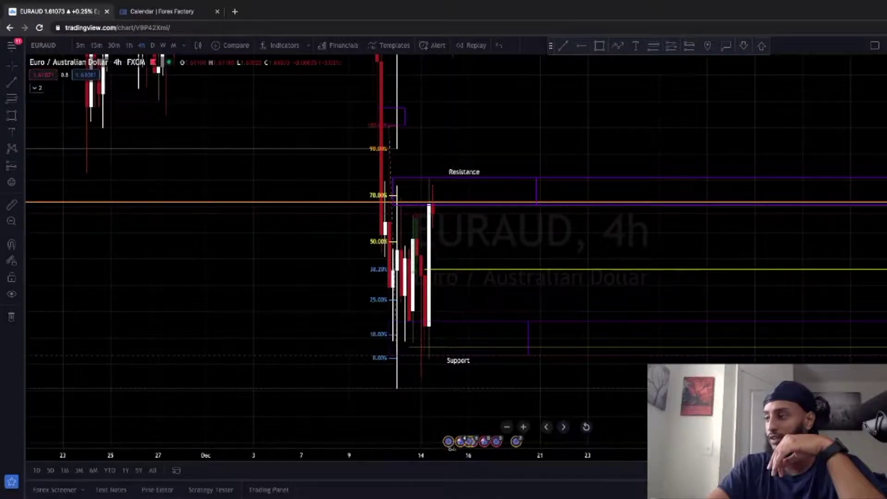
pyautogui.scroll(3, 329, 433)
pyautogui.scroll(2, 142, 409)
pyautogui.moveTo(499, 308); pyautogui.dragTo(617, 330)
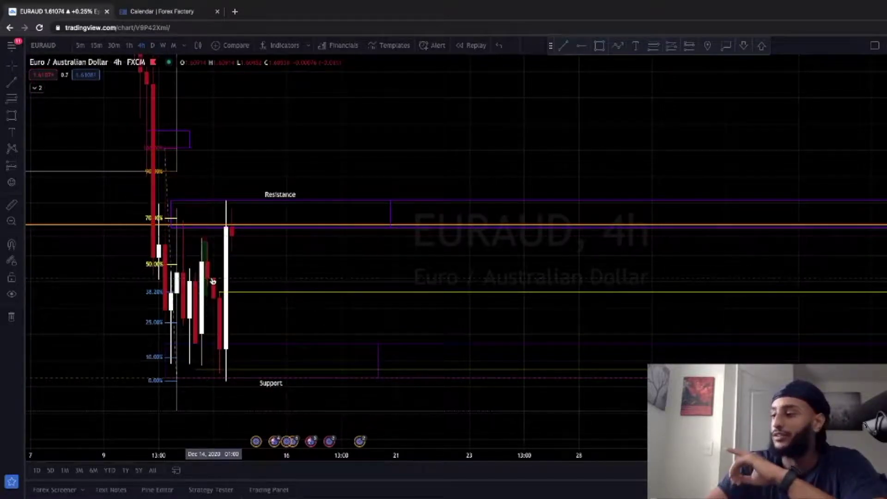
# Step: Narrow the purple support zone rectangle on the EURAUD 4-hour chart by slightly lowering its upper edge
pyautogui.moveTo(206, 281)
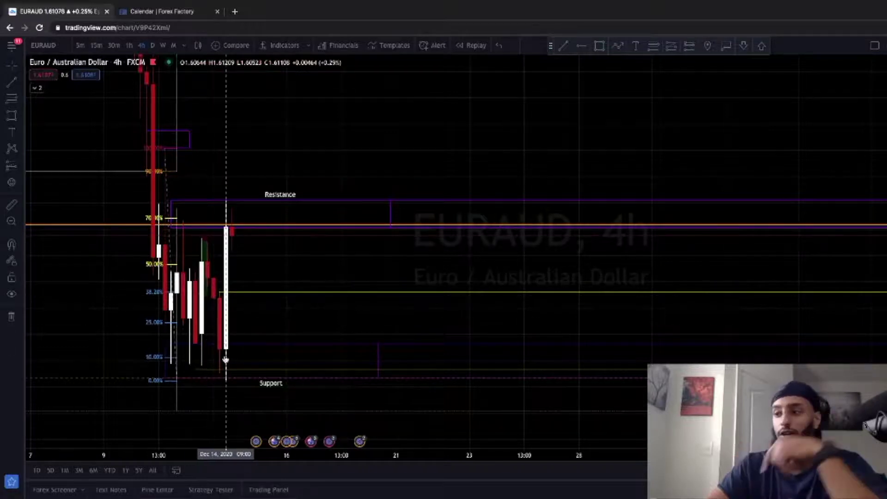
pyautogui.moveTo(165, 344); pyautogui.dragTo(166, 351)
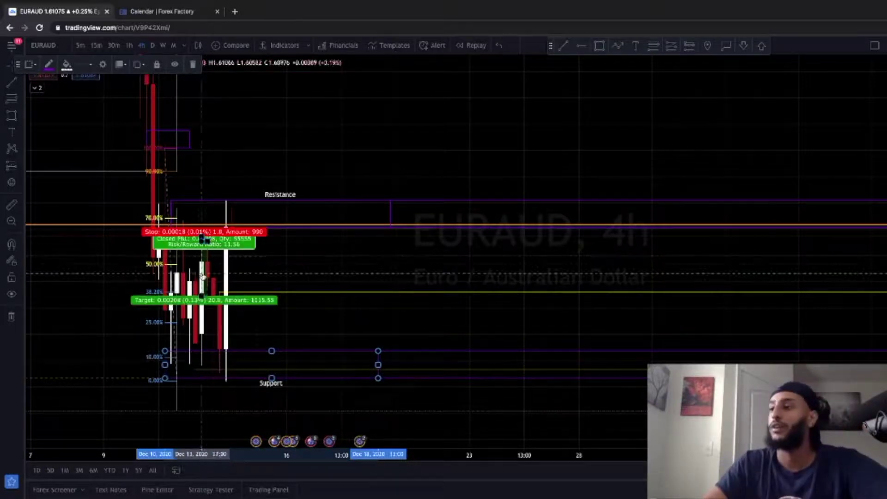
pyautogui.moveTo(256, 263); pyautogui.dragTo(321, 257)
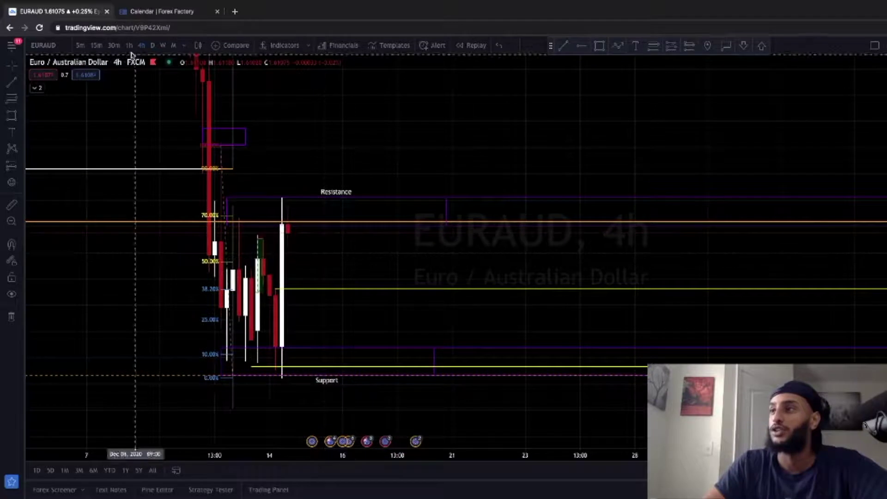
# Step: Set the EURAUD chart to the 1-hour timeframe and place a short position beside the latest candle, with its entry near the recent lows
pyautogui.click(113, 45)
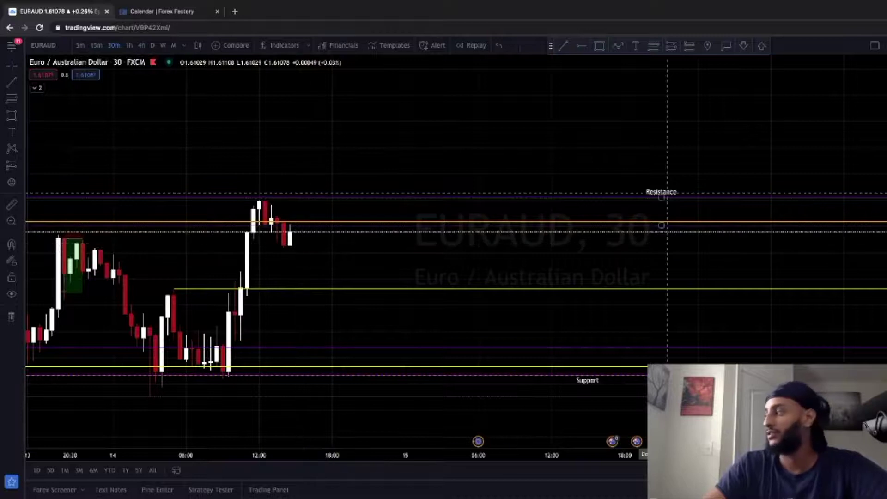
pyautogui.click(129, 46)
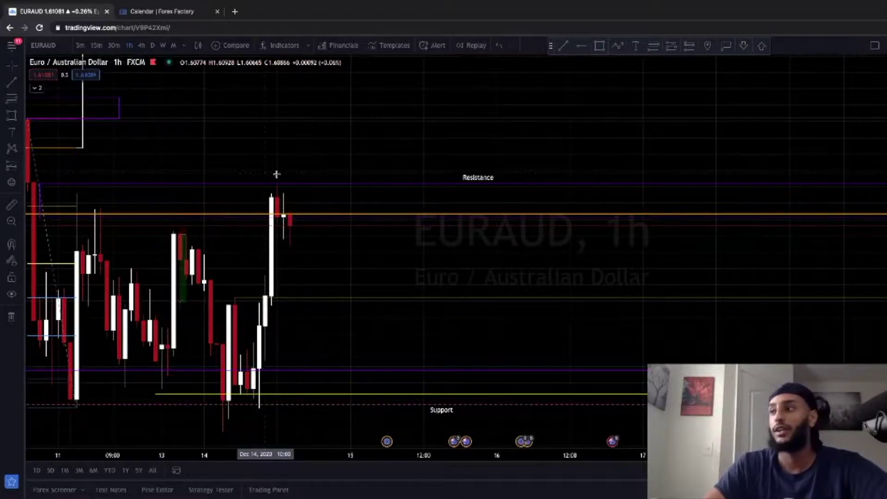
pyautogui.click(689, 45)
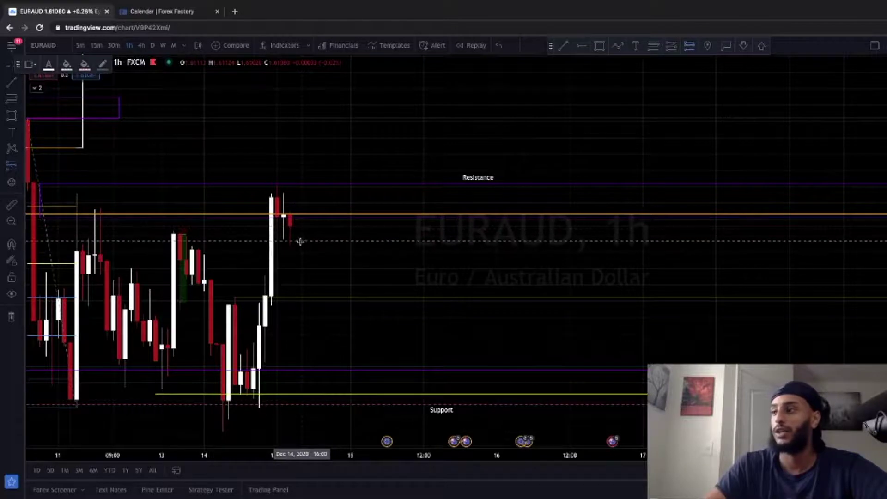
pyautogui.click(301, 242)
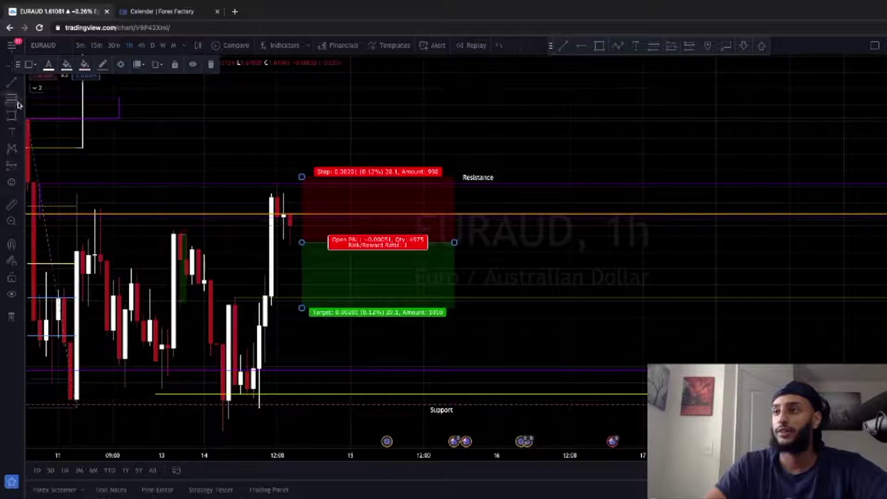
# Step: Sketch a small freehand candle shape with the Brush just below the latest 1-hour candle, beside the short position
pyautogui.click(20, 121)
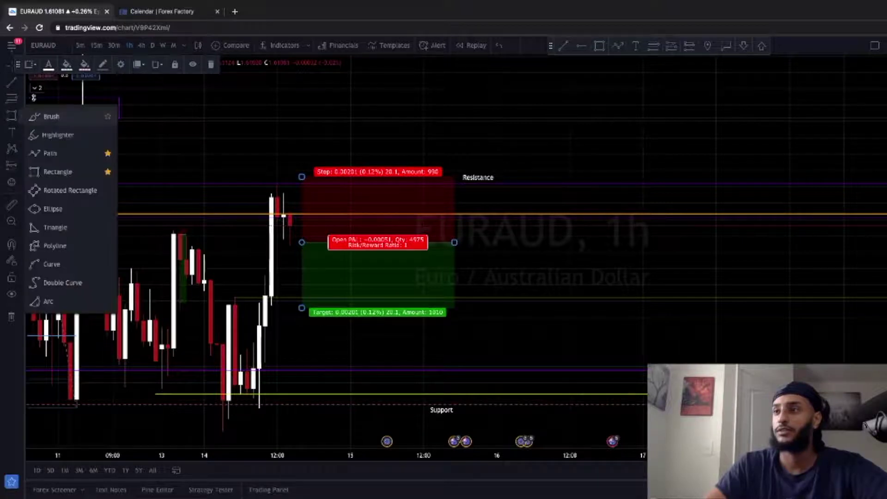
pyautogui.click(42, 115)
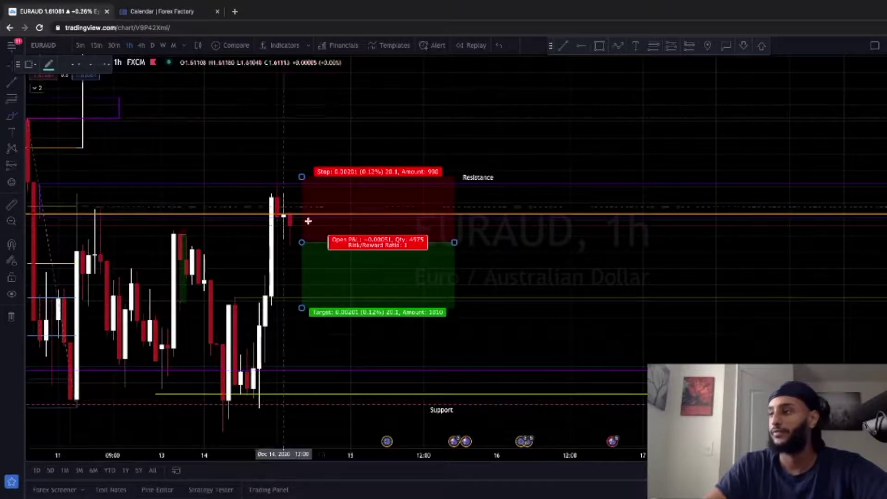
pyautogui.click(293, 241)
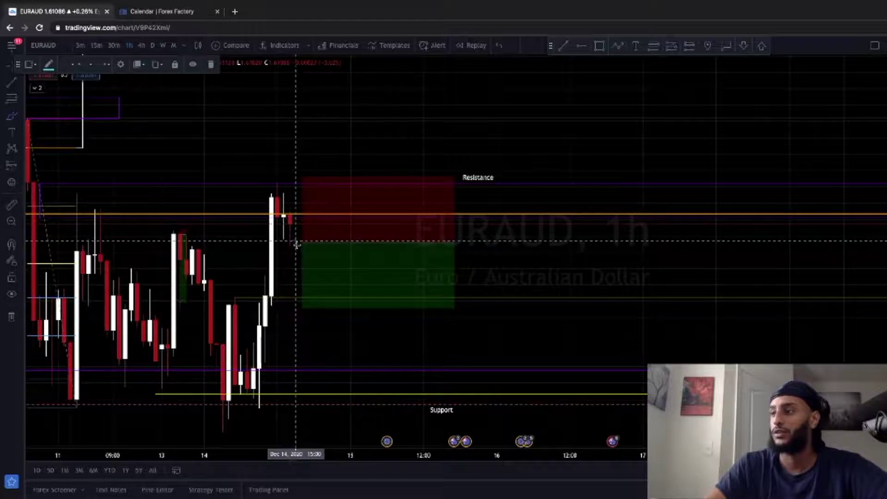
pyautogui.moveTo(297, 254); pyautogui.dragTo(291, 259)
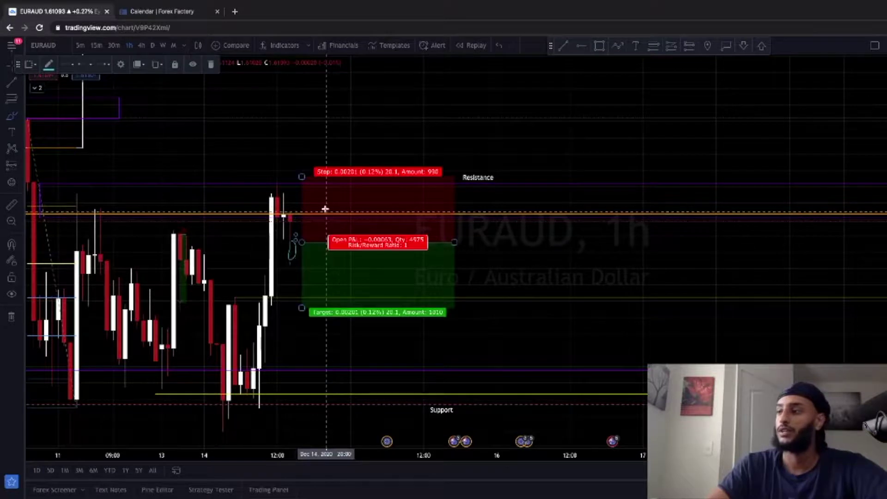
# Step: Draw a short, nearly horizontal trend line above the latest EURAUD candles and delete it
pyautogui.click(14, 121)
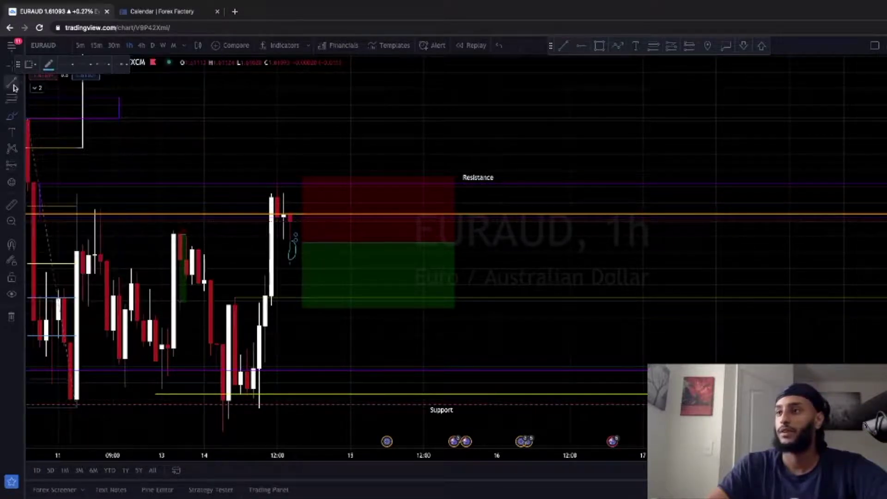
pyautogui.click(241, 153)
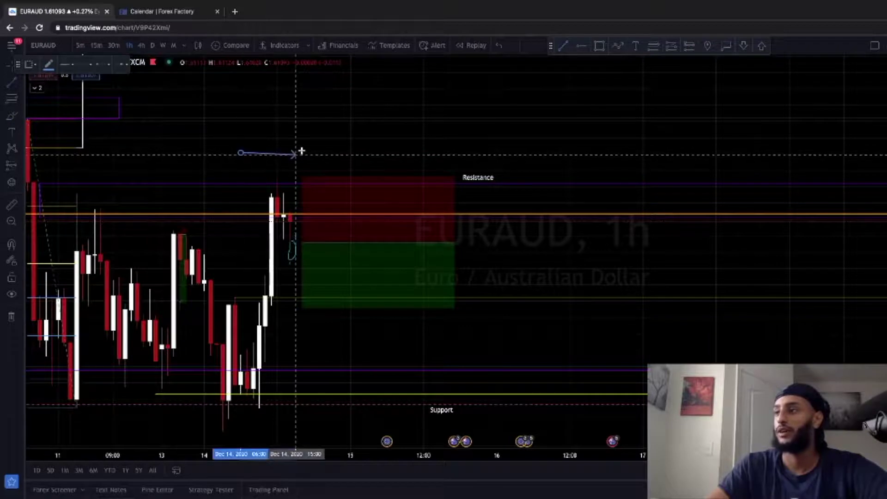
pyautogui.click(300, 150)
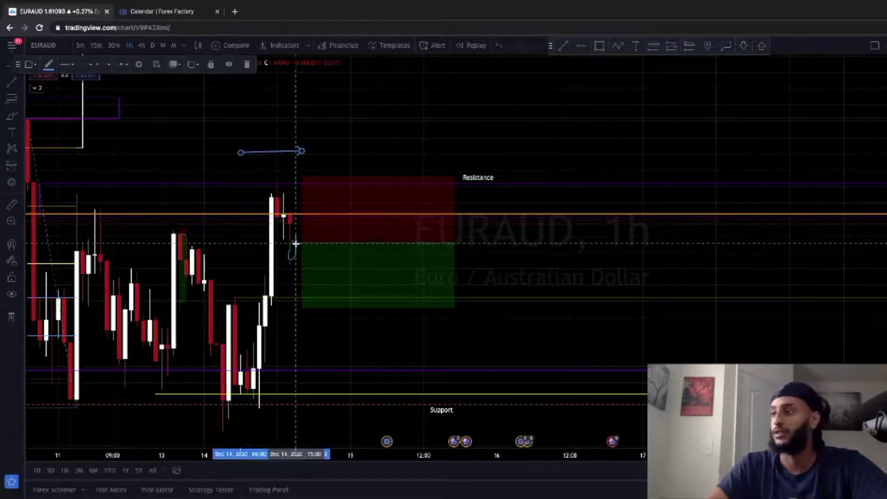
pyautogui.press('Delete')
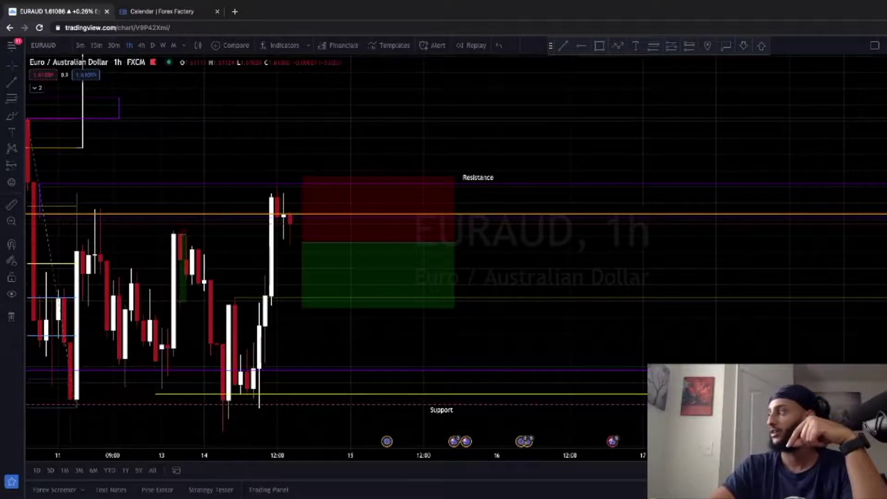
# Step: Switch to EURJPY and review its price levels on the 4-hour and daily timeframes
pyautogui.press('Down')
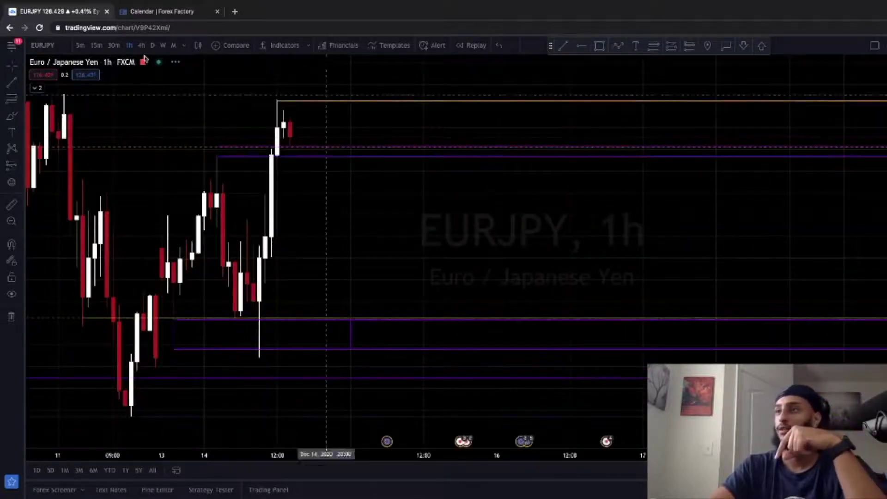
pyautogui.click(143, 46)
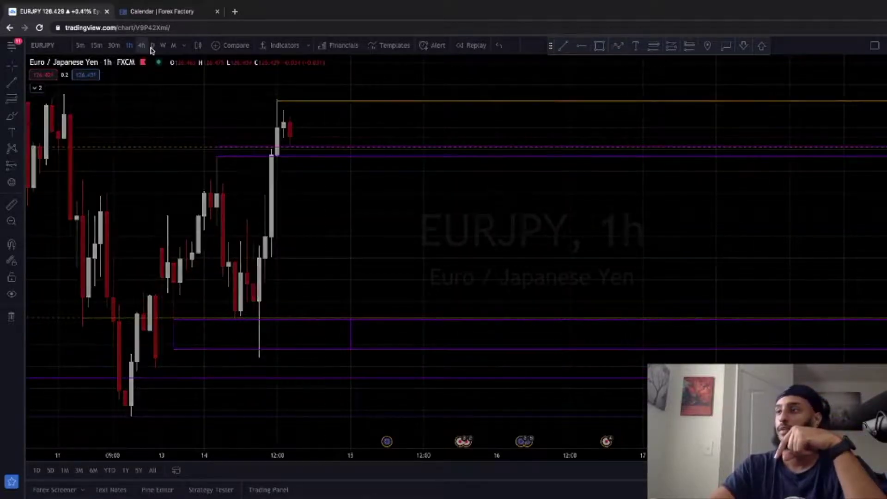
pyautogui.click(152, 47)
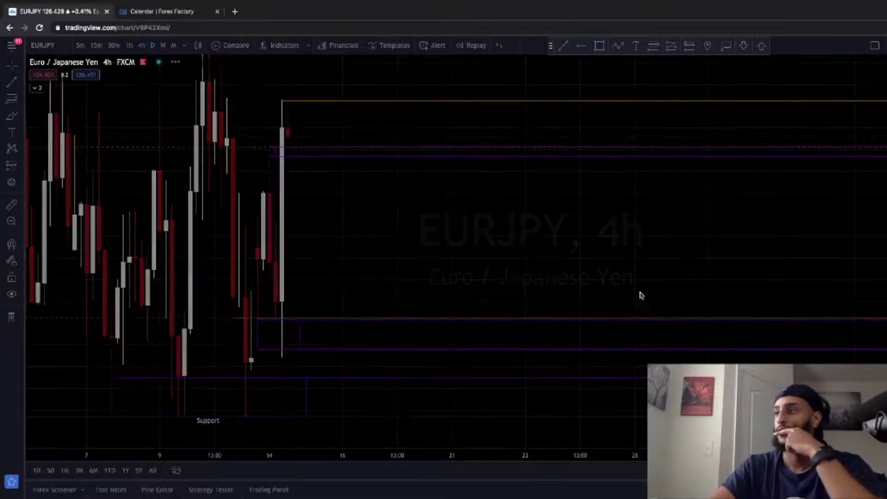
pyautogui.hscroll(-5, 853, 212)
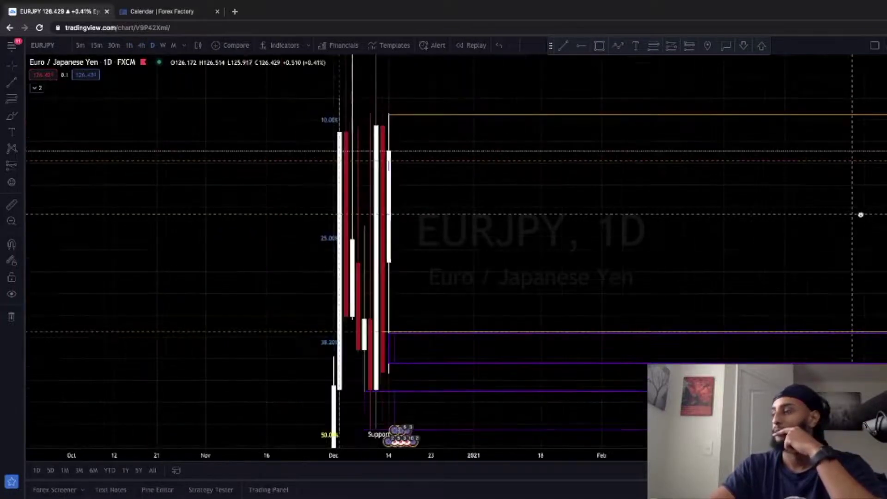
pyautogui.moveTo(853, 224); pyautogui.dragTo(883, 418)
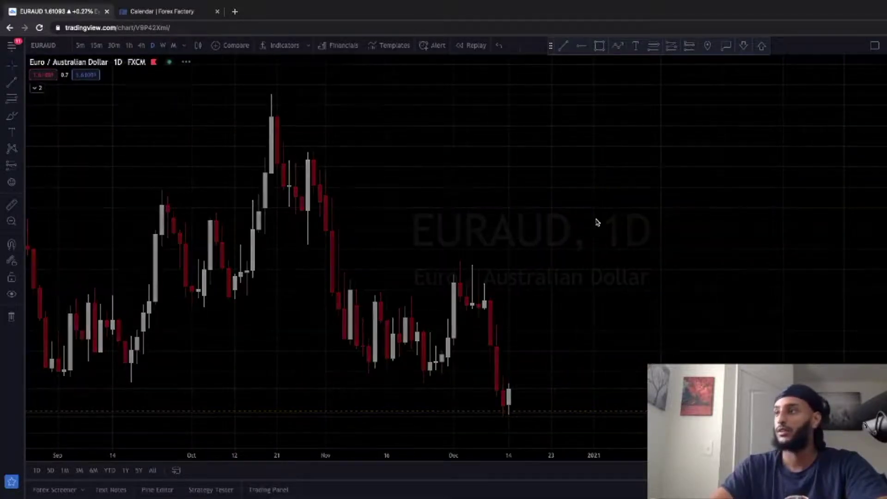
# Step: Show EURAUD on the monthly timeframe and examine price around the orange support zone
pyautogui.write('1M')
pyautogui.press('Return')
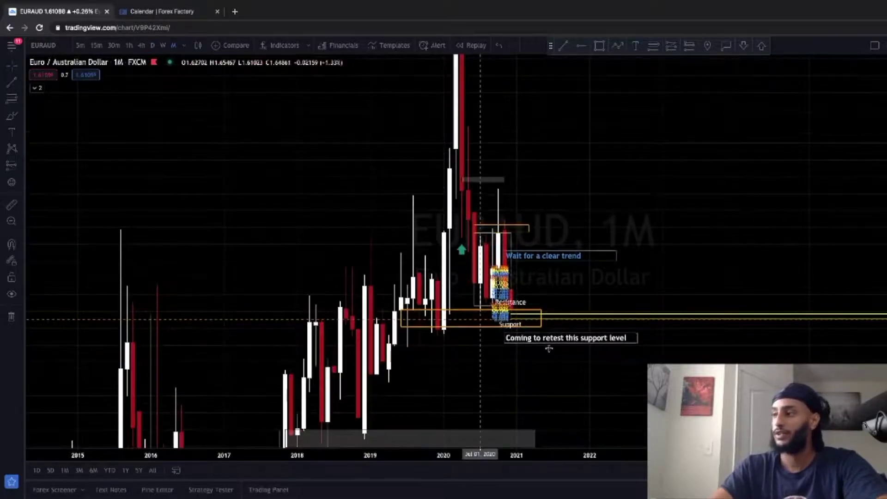
pyautogui.moveTo(562, 459); pyautogui.dragTo(170, 469)
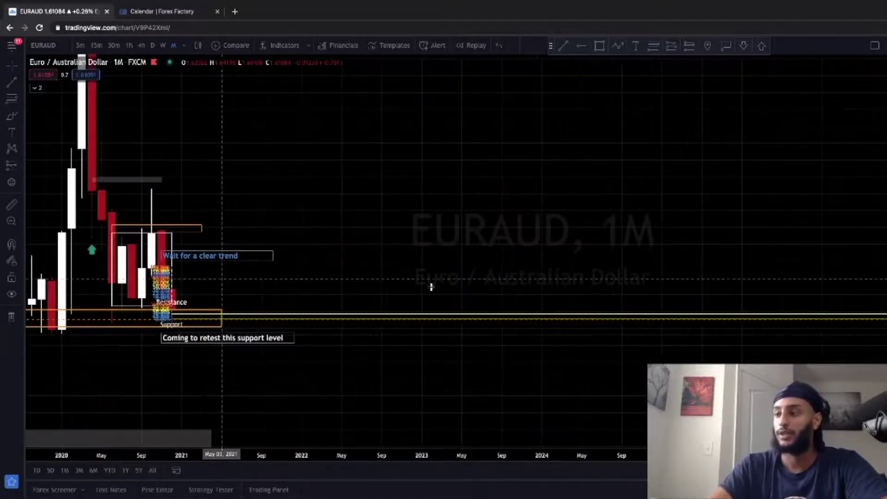
pyautogui.moveTo(452, 287); pyautogui.dragTo(577, 284)
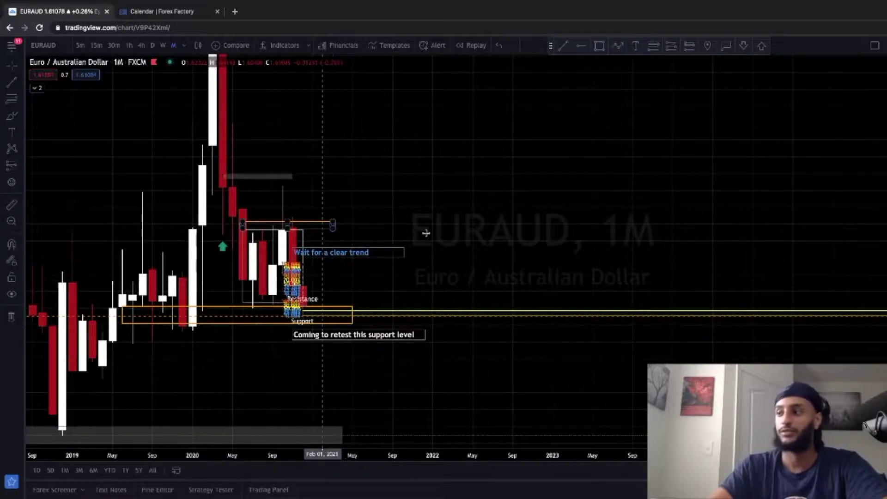
pyautogui.click(304, 307)
pyautogui.hotkey('ctrl', 'z')
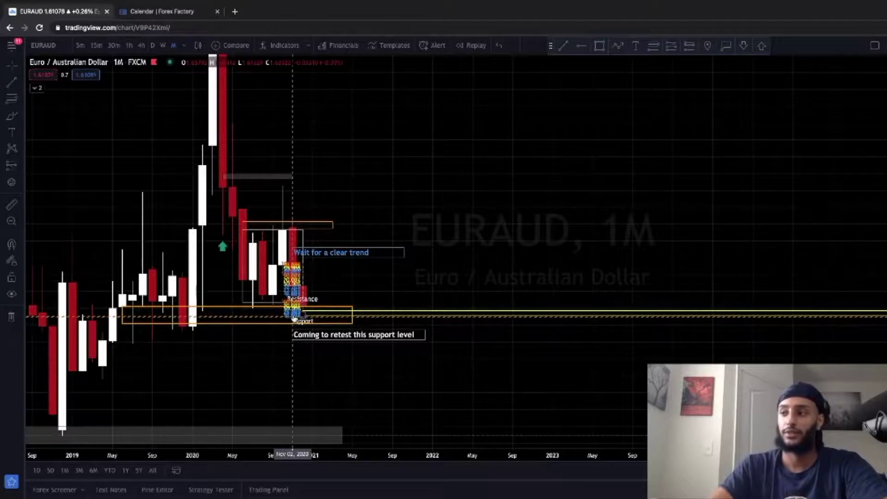
pyautogui.click(266, 323)
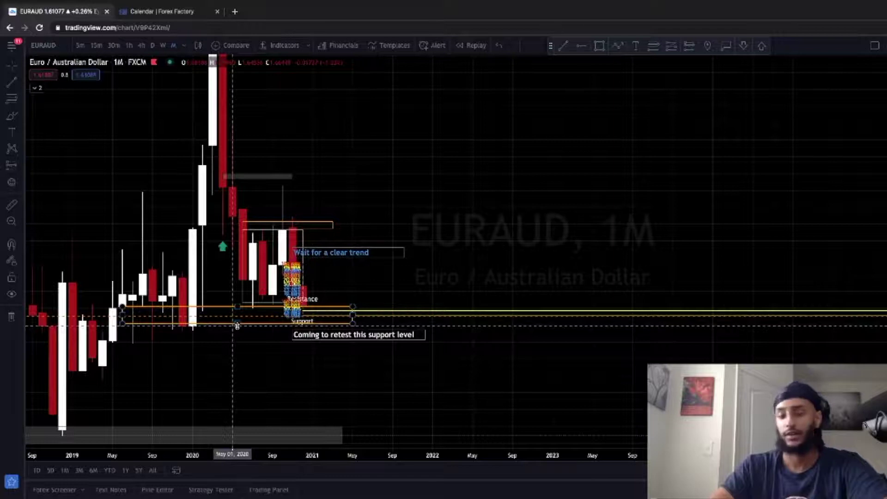
pyautogui.press('Escape')
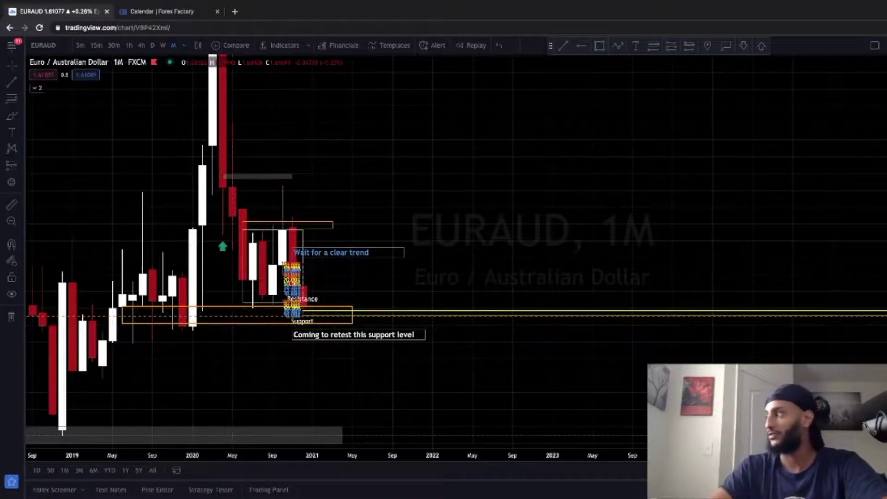
# Step: Review EURJPY on the monthly timeframe and inspect its support and resistance zones on the 4-hour timeframe
pyautogui.press('Down')
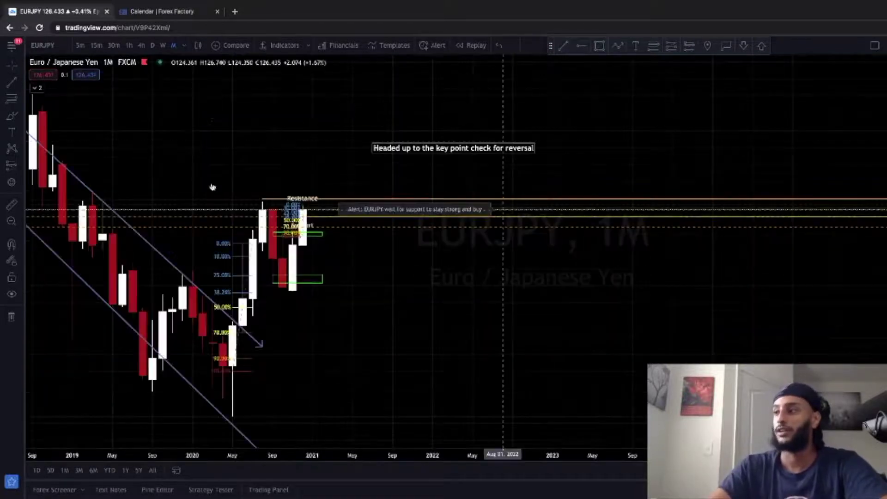
pyautogui.moveTo(221, 131); pyautogui.dragTo(454, 177)
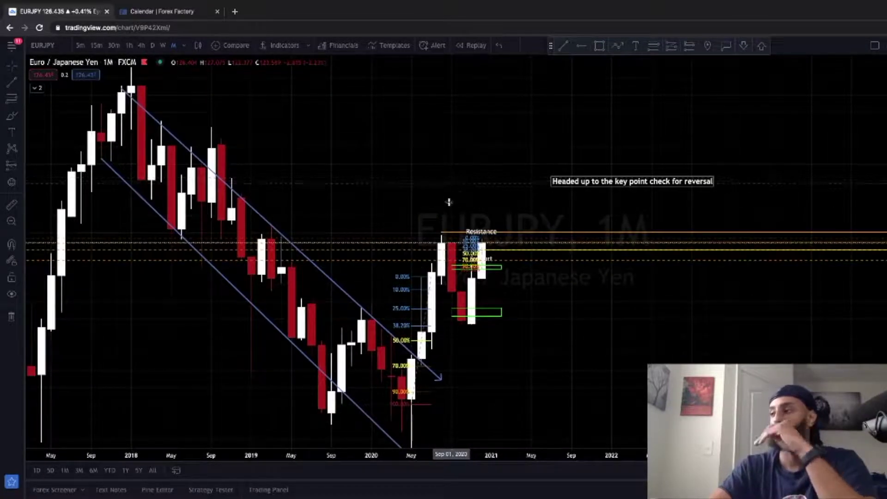
pyautogui.click(142, 46)
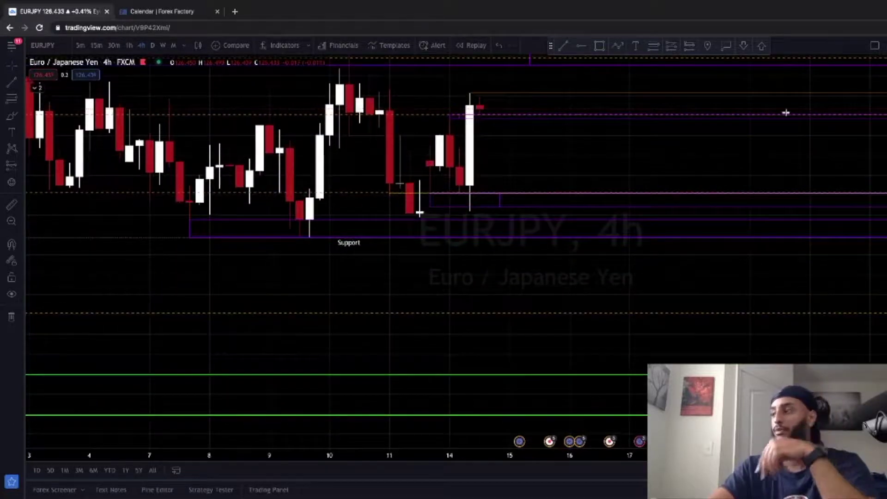
pyautogui.moveTo(659, 285); pyautogui.dragTo(673, 342)
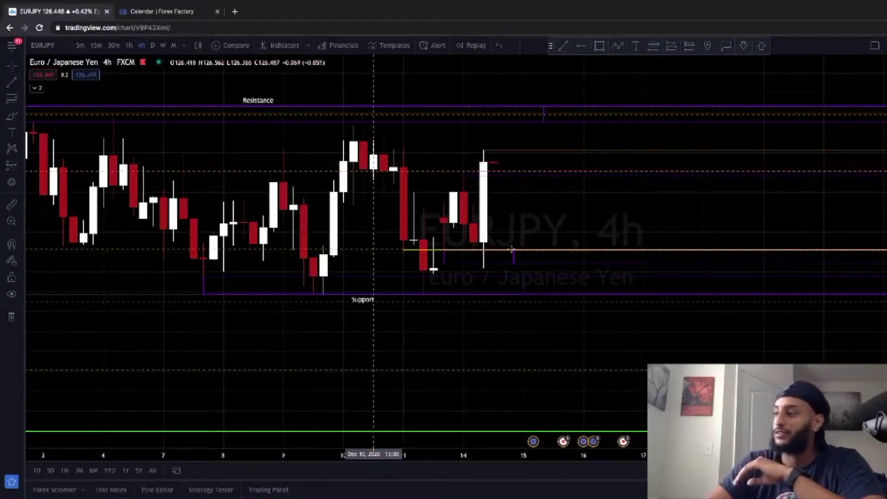
# Step: Review EURJPY on the 30-minute timeframe, examining the latest candles between the purple zone and the orange line at the recent high
pyautogui.moveTo(475, 253); pyautogui.dragTo(350, 320)
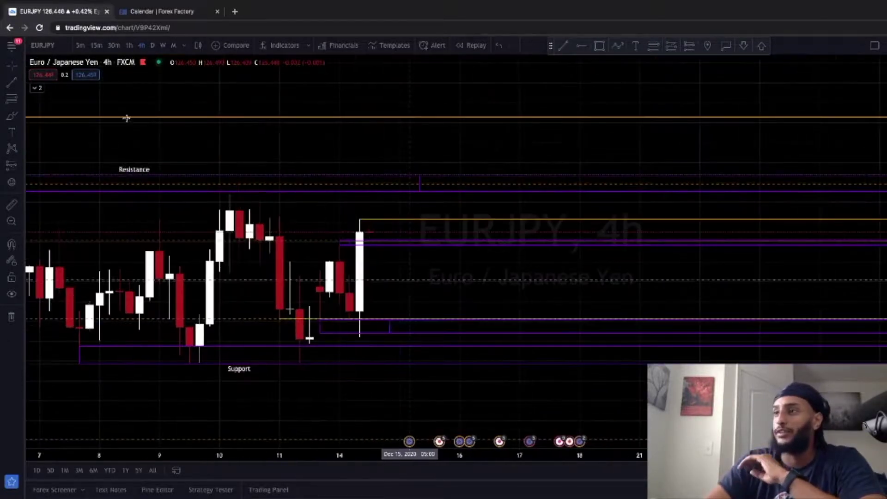
pyautogui.click(115, 45)
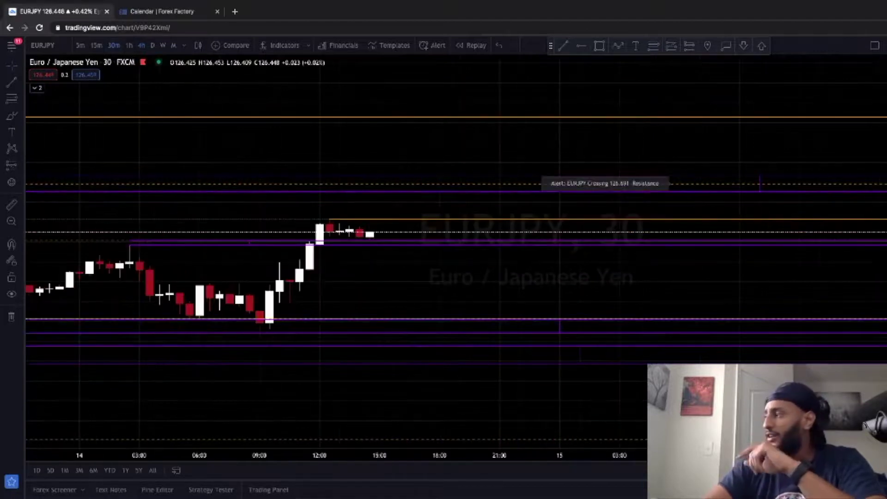
pyautogui.moveTo(884, 184); pyautogui.dragTo(885, 79)
pyautogui.moveTo(884, 328); pyautogui.dragTo(884, 259)
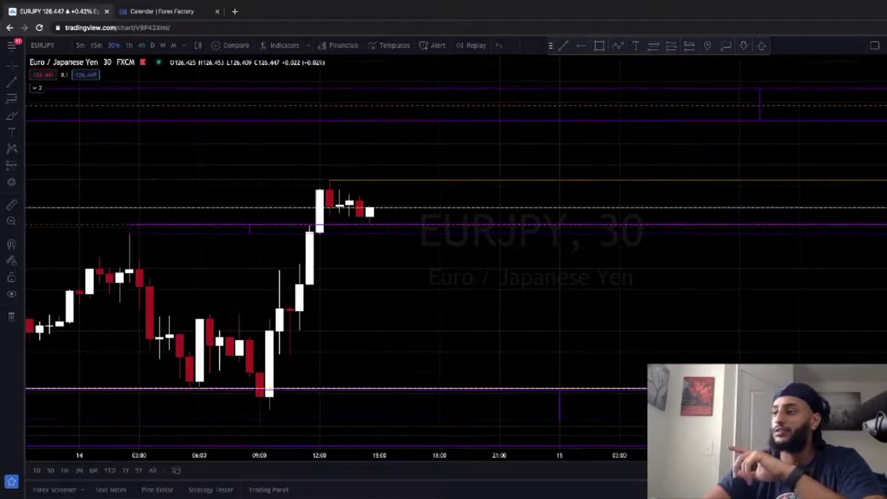
pyautogui.moveTo(708, 301); pyautogui.dragTo(771, 291)
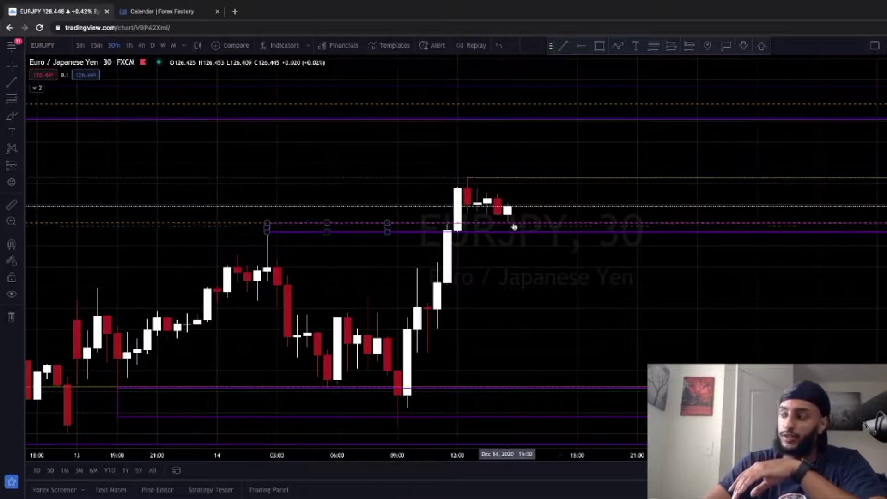
pyautogui.moveTo(884, 318); pyautogui.dragTo(884, 166)
pyautogui.moveTo(629, 233); pyautogui.dragTo(534, 313)
# Step: Replace the orange line at the recent EURJPY high with a new horizontal ray starting at the Dec 14 12:30 candle's high
pyautogui.click(433, 201)
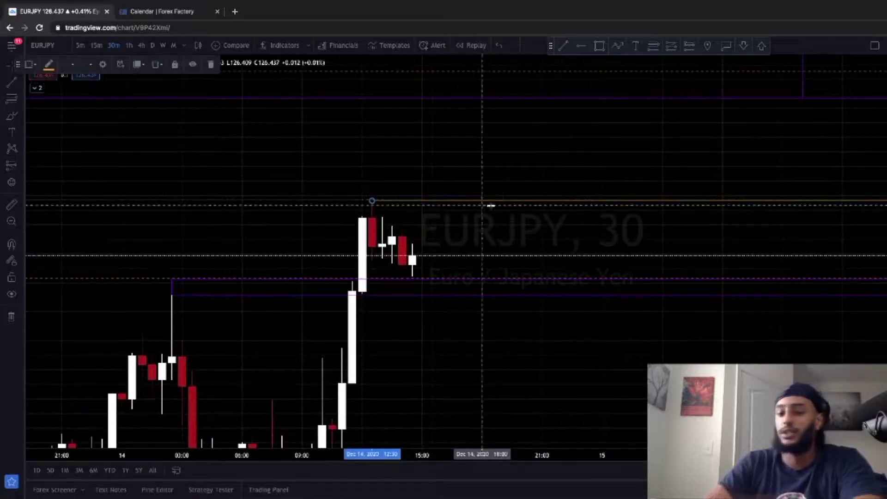
pyautogui.press('Delete')
pyautogui.click(583, 47)
pyautogui.click(373, 200)
pyautogui.click(437, 176)
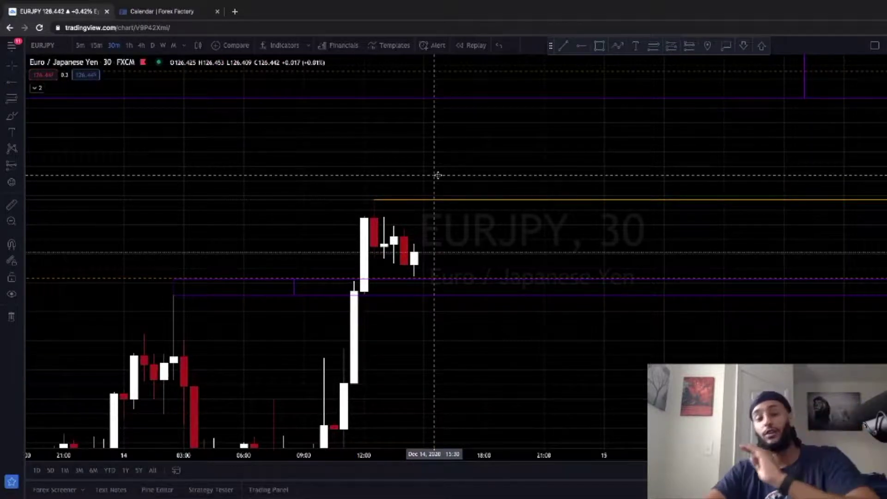
# Step: Apply the 4HR template to the new horizontal ray and set its text to "4HR Resistance"
pyautogui.click(389, 201)
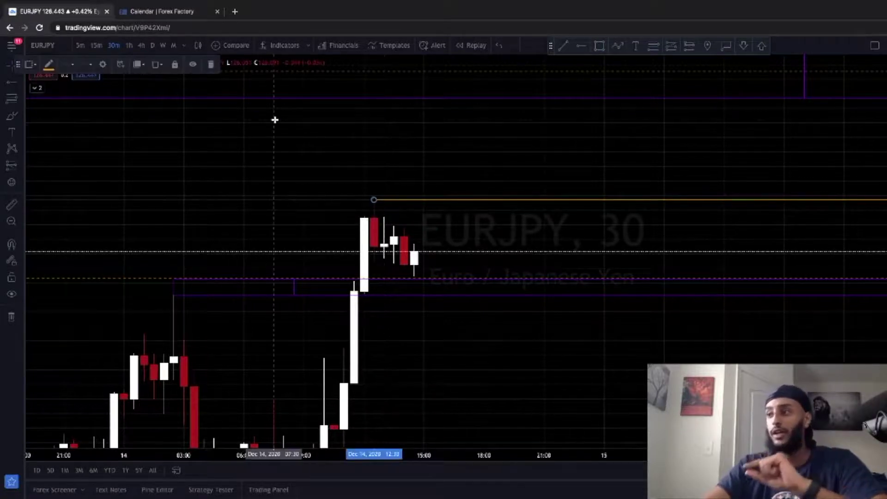
pyautogui.scroll(-1, 272, 118)
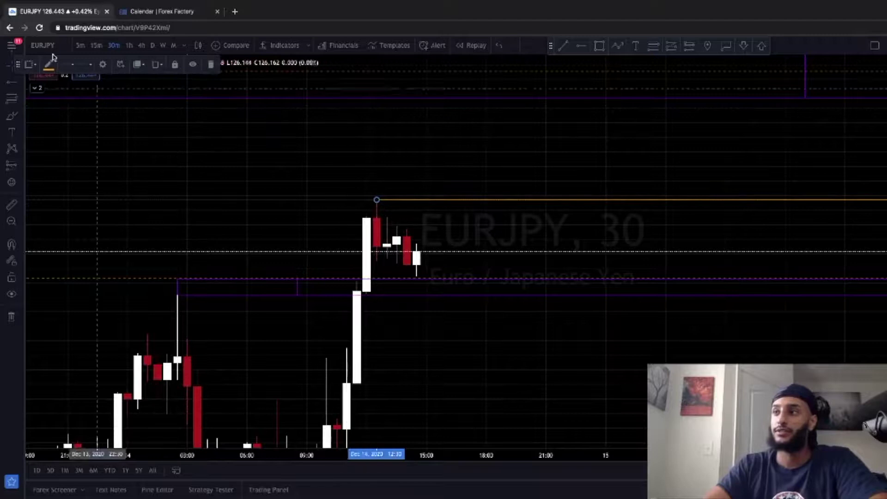
pyautogui.click(103, 64)
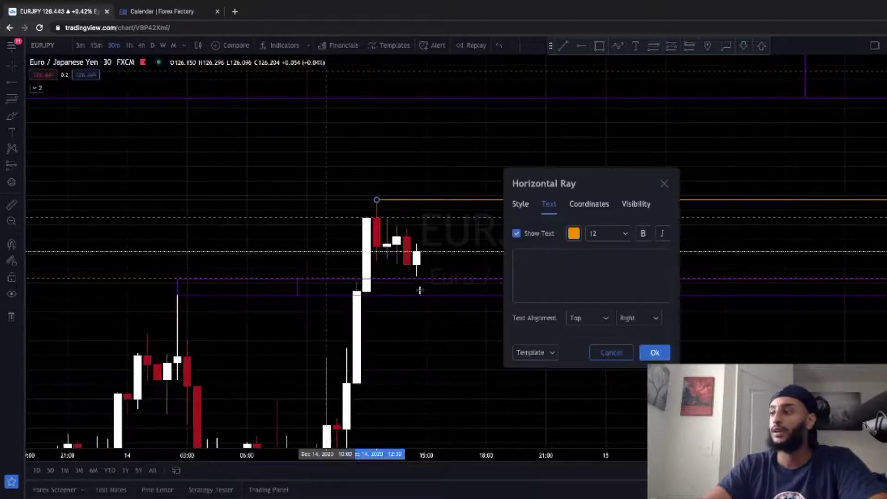
pyautogui.click(551, 352)
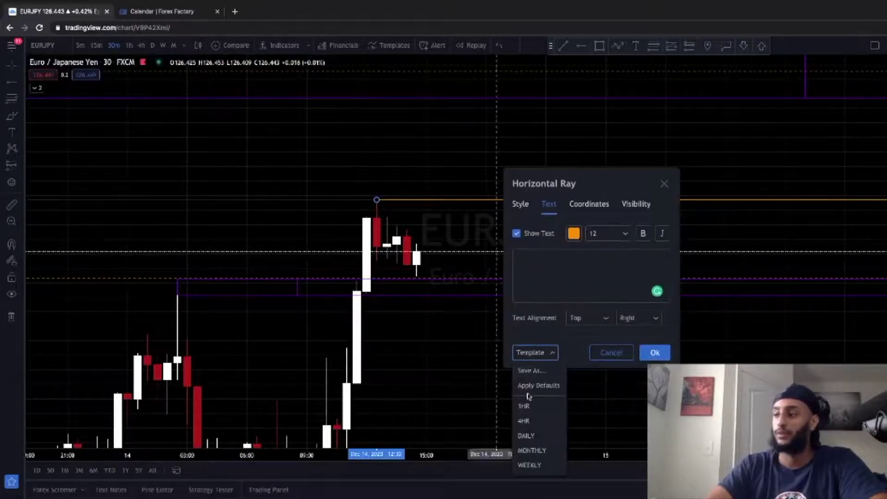
pyautogui.click(523, 421)
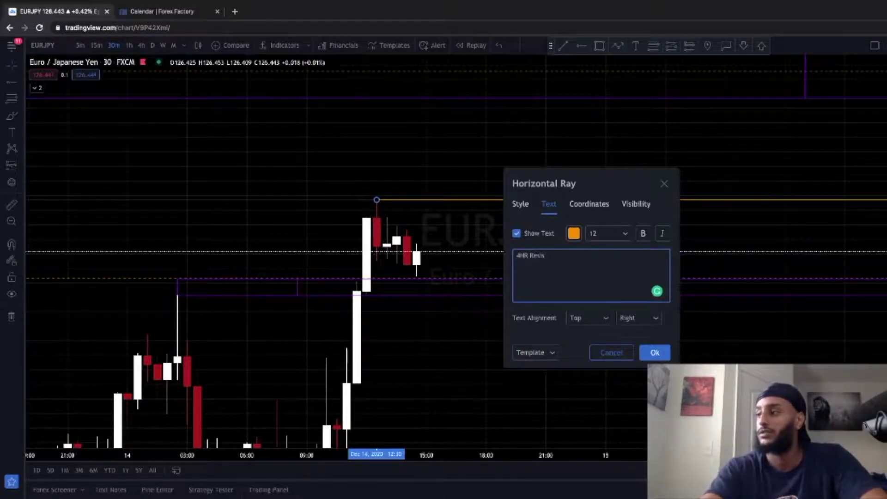
pyautogui.write('tance')
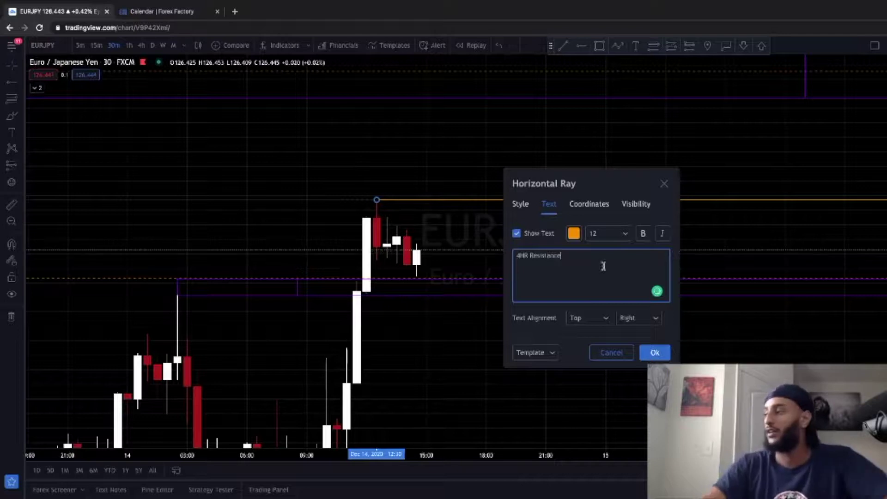
pyautogui.click(655, 353)
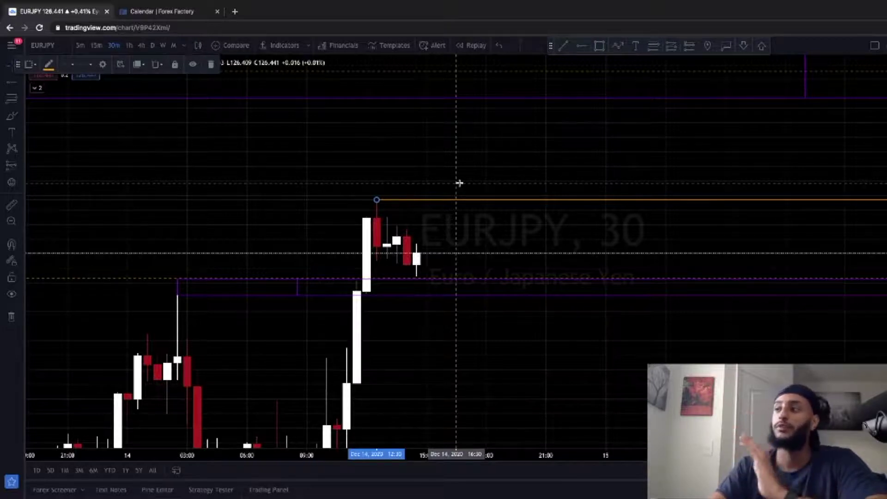
# Step: View EURJPY on the 1-hour timeframe, and review EURUSD's support and resistance zones on the 4-hour timeframe
pyautogui.moveTo(459, 183); pyautogui.dragTo(365, 176)
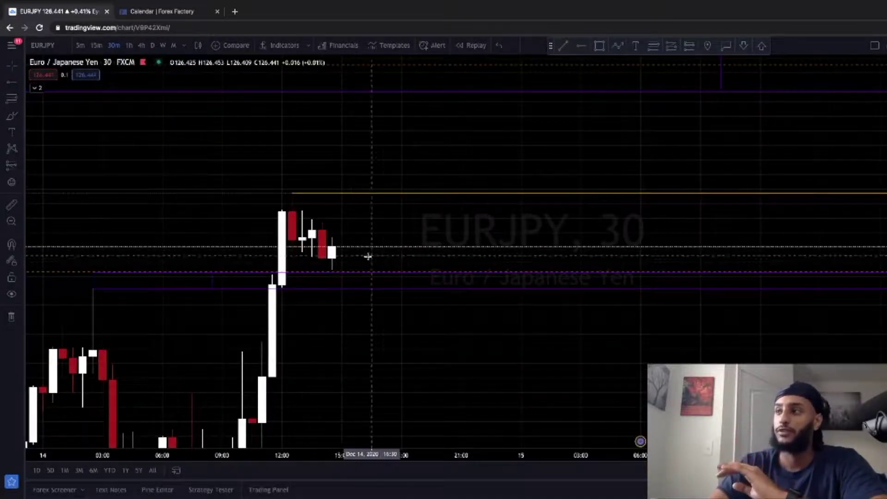
pyautogui.click(129, 45)
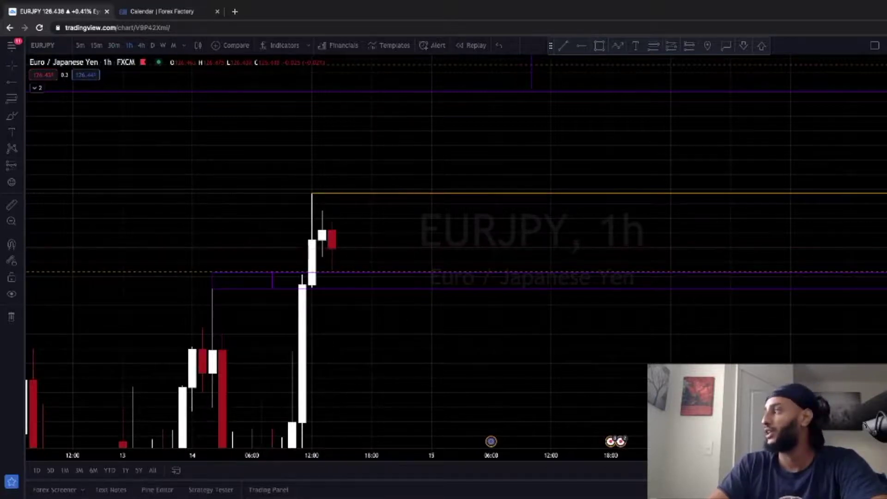
pyautogui.press('Down')
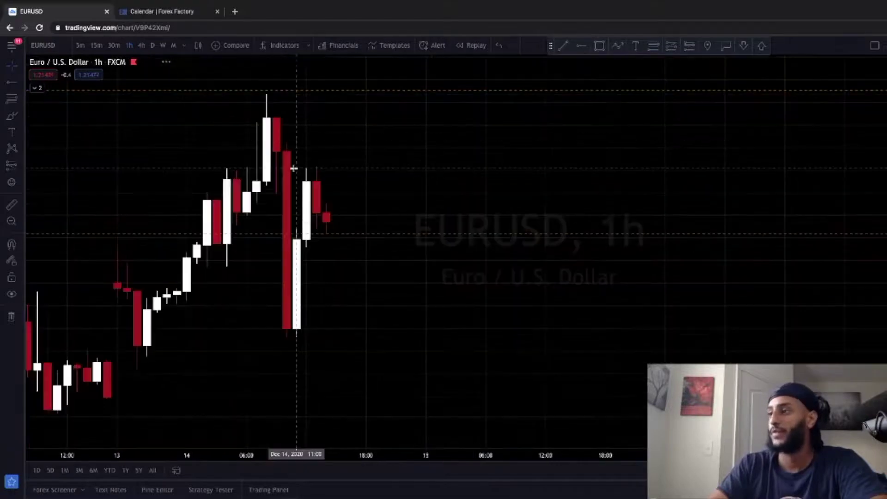
pyautogui.click(143, 46)
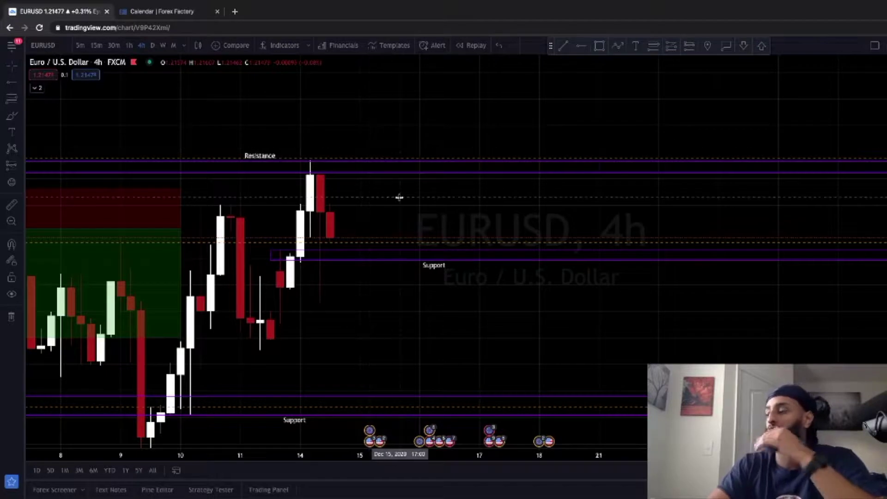
pyautogui.moveTo(194, 454); pyautogui.dragTo(561, 401)
pyautogui.moveTo(680, 265); pyautogui.dragTo(689, 184)
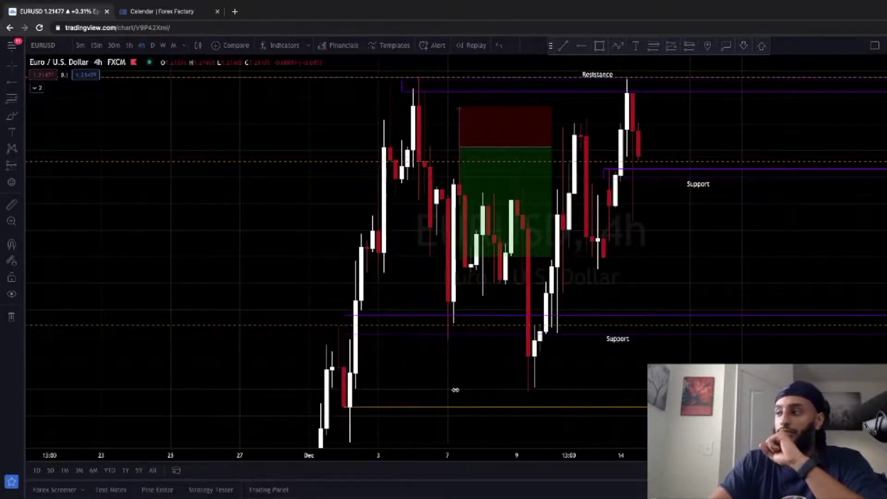
pyautogui.moveTo(533, 183)
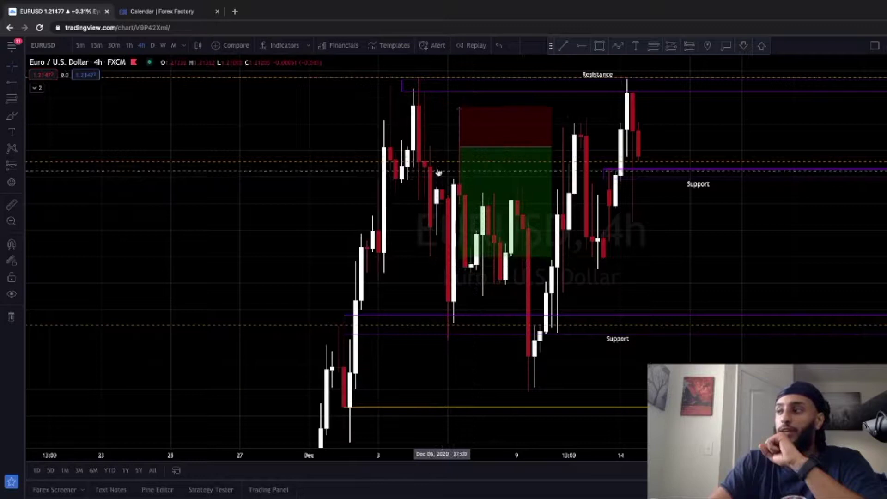
# Step: Show EURUSD on the 30-minute timeframe and examine the Dec 11 to 14 swings between the resistance and support zones
pyautogui.click(113, 45)
pyautogui.moveTo(670, 272); pyautogui.dragTo(575, 351)
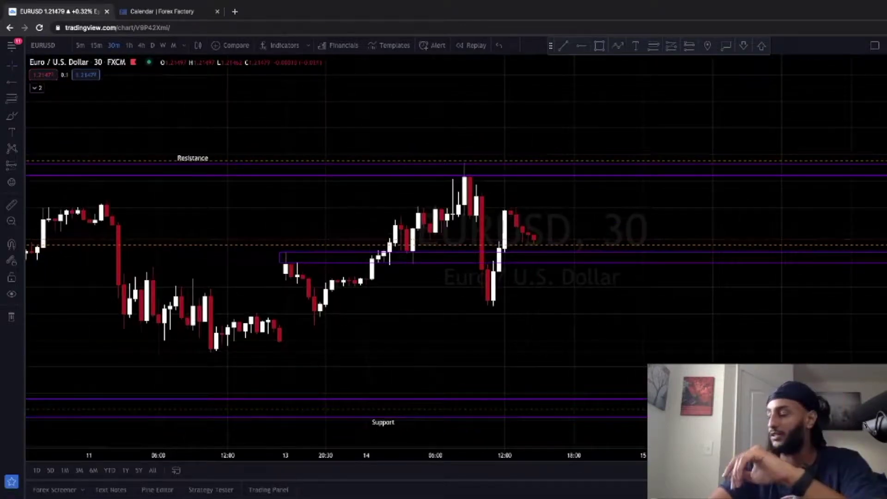
pyautogui.moveTo(883, 277); pyautogui.dragTo(883, 164)
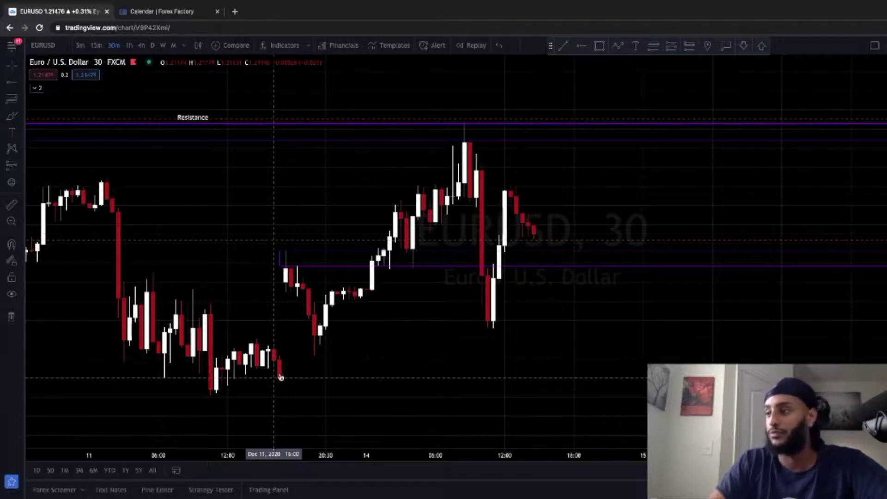
pyautogui.moveTo(226, 456); pyautogui.dragTo(472, 463)
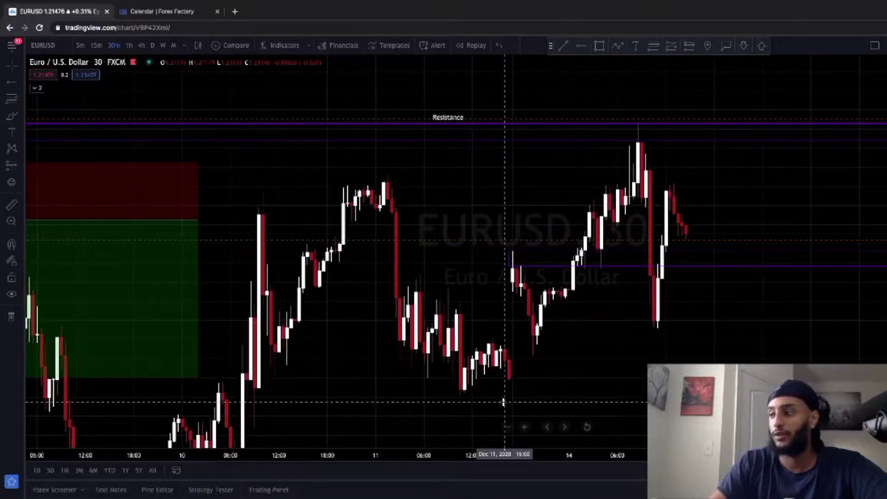
pyautogui.moveTo(505, 409); pyautogui.dragTo(485, 301)
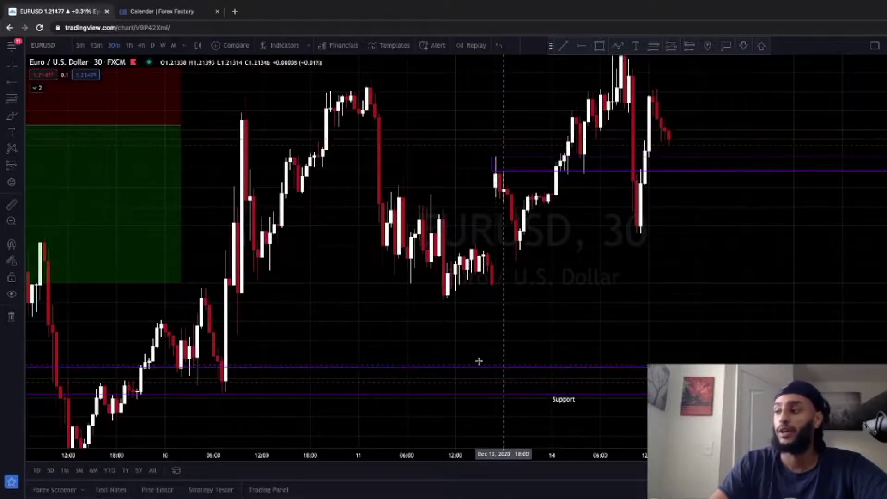
pyautogui.moveTo(563, 278); pyautogui.dragTo(449, 352)
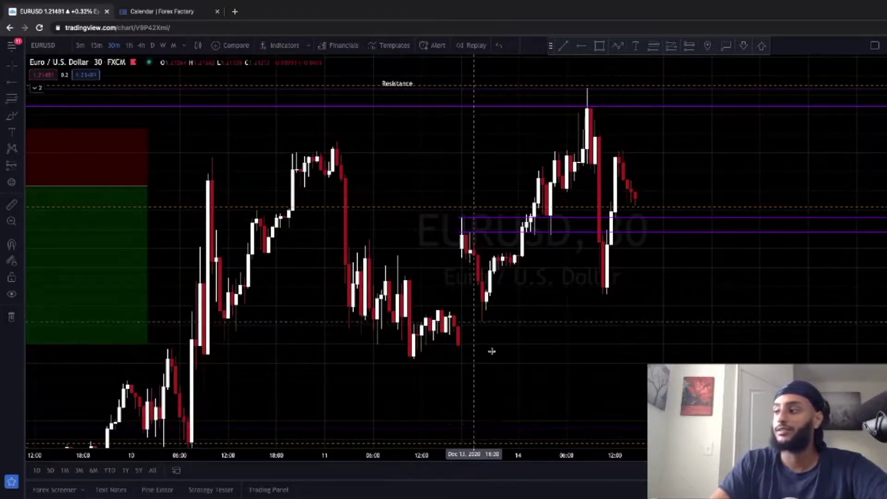
pyautogui.moveTo(471, 454); pyautogui.dragTo(207, 424)
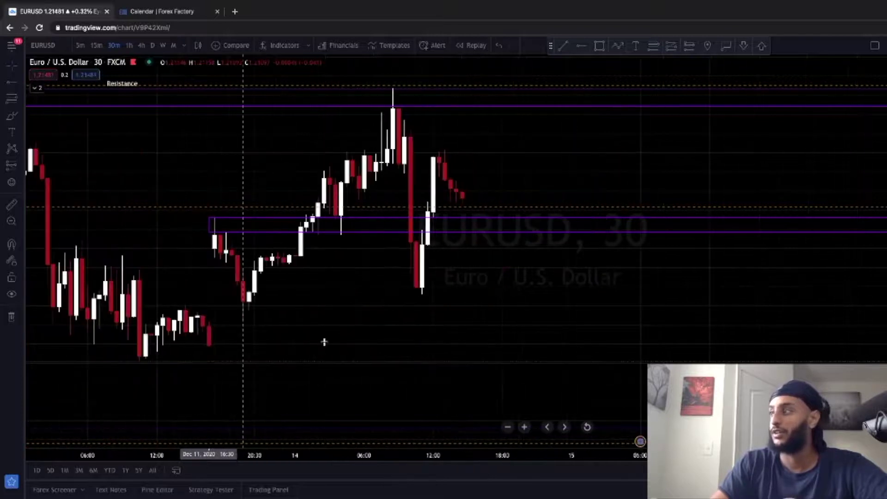
# Step: Draw a rectangle support zone around the Dec 13 EURUSD low, extend its start back to Dec 11 12:00, and adjust its upper and lower edges
pyautogui.click(599, 46)
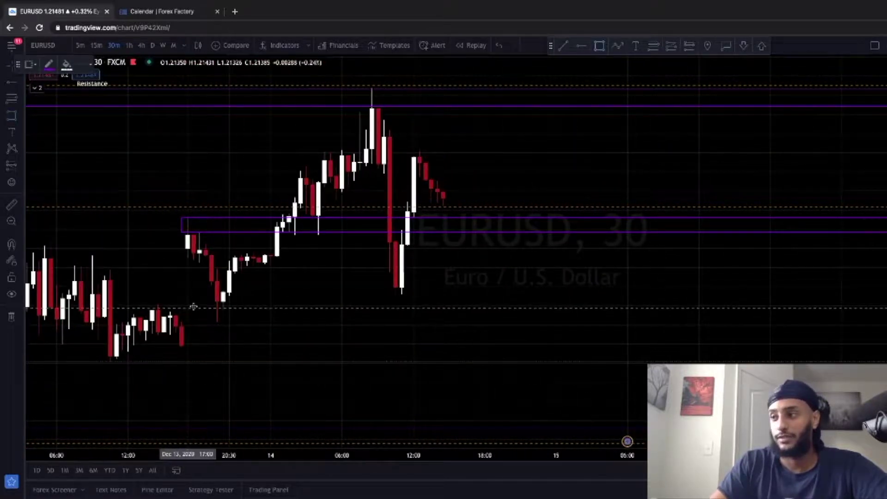
pyautogui.click(217, 303)
pyautogui.click(258, 326)
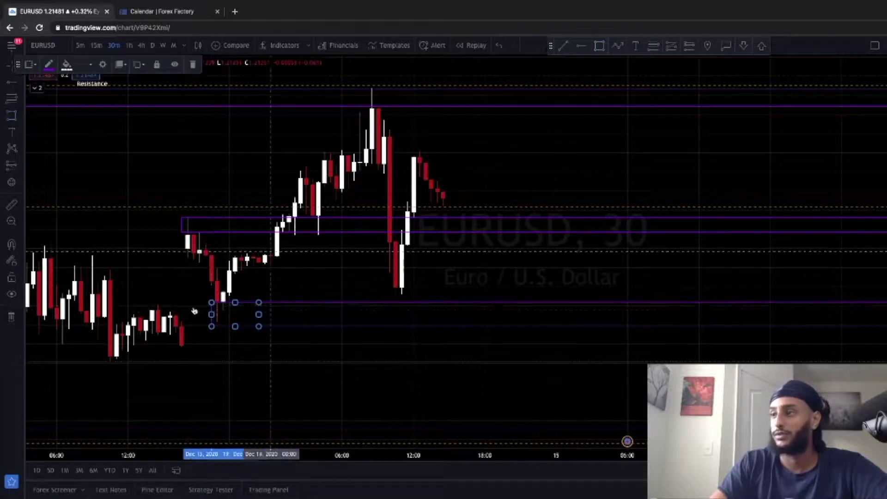
pyautogui.moveTo(202, 302); pyautogui.dragTo(129, 300)
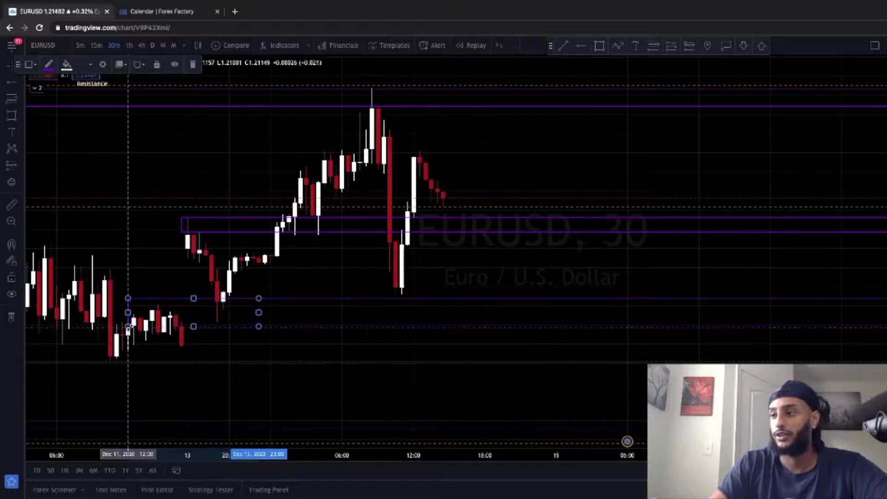
pyautogui.moveTo(130, 314); pyautogui.dragTo(128, 318)
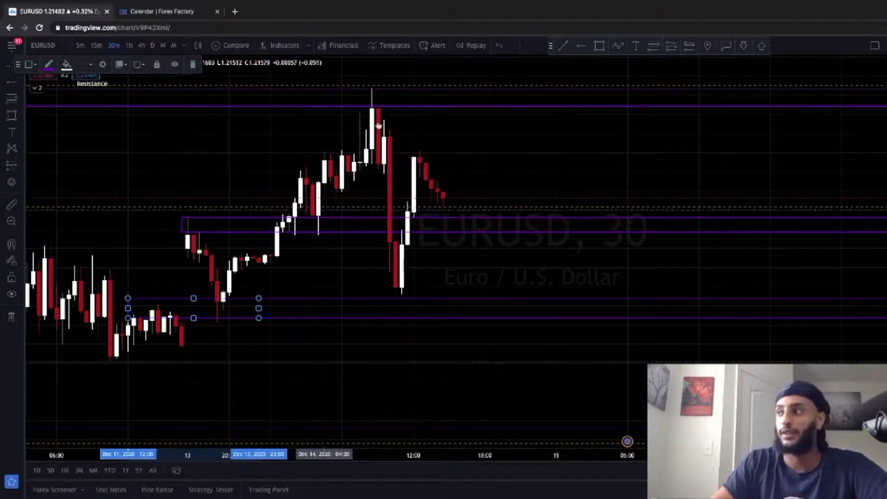
# Step: Mark an example long position at the upper purple support zone, with a stop of about 0.00076 and the target near resistance, and delete it
pyautogui.click(671, 45)
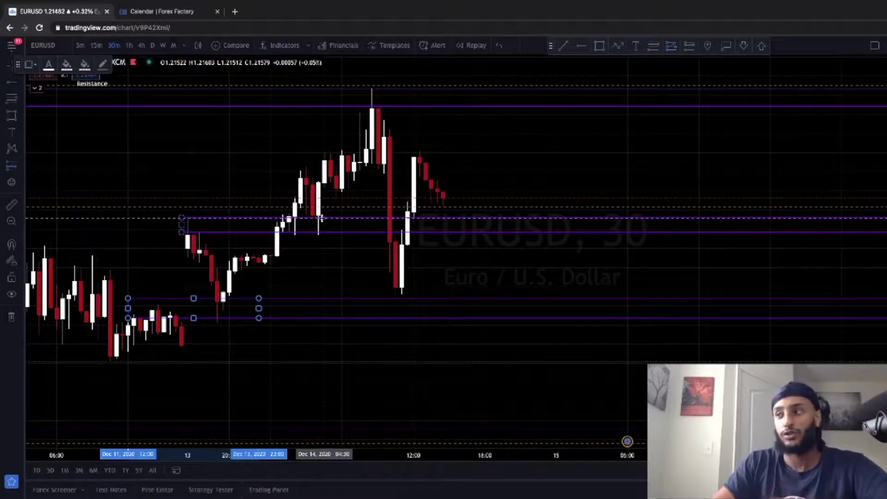
pyautogui.click(321, 218)
pyautogui.moveTo(323, 273); pyautogui.dragTo(326, 247)
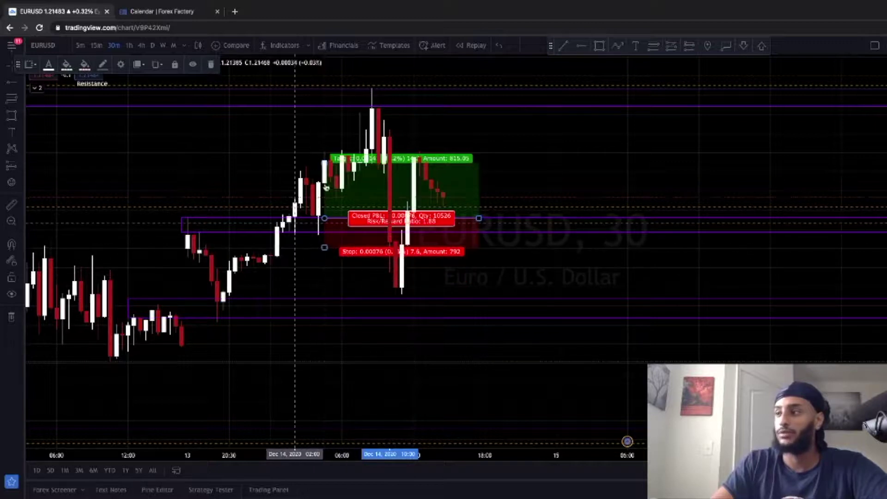
pyautogui.moveTo(324, 163); pyautogui.dragTo(326, 169)
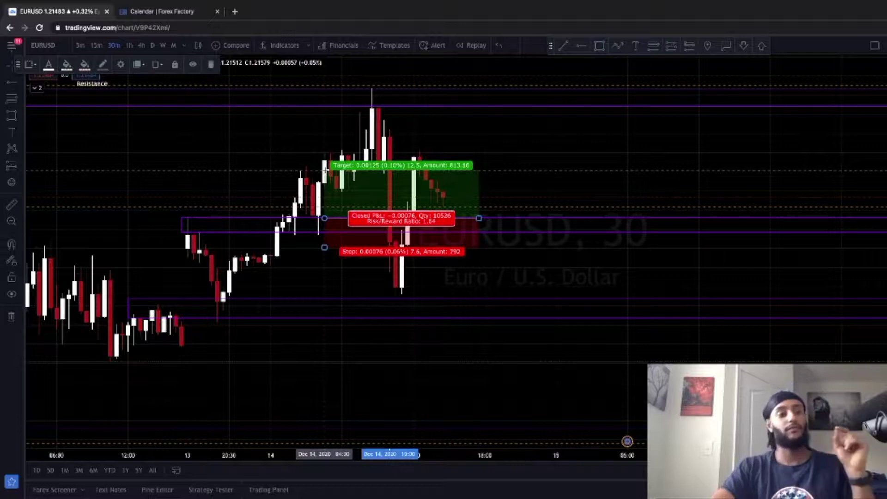
pyautogui.moveTo(326, 169); pyautogui.dragTo(339, 110)
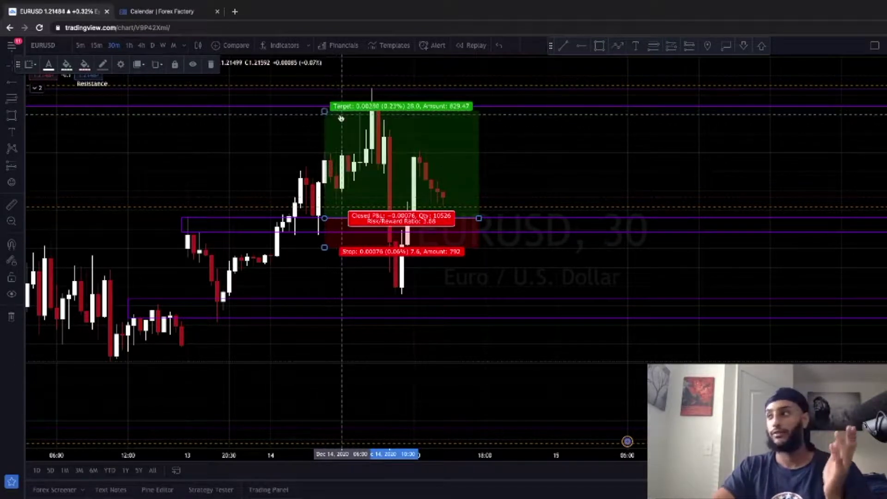
pyautogui.press('Delete')
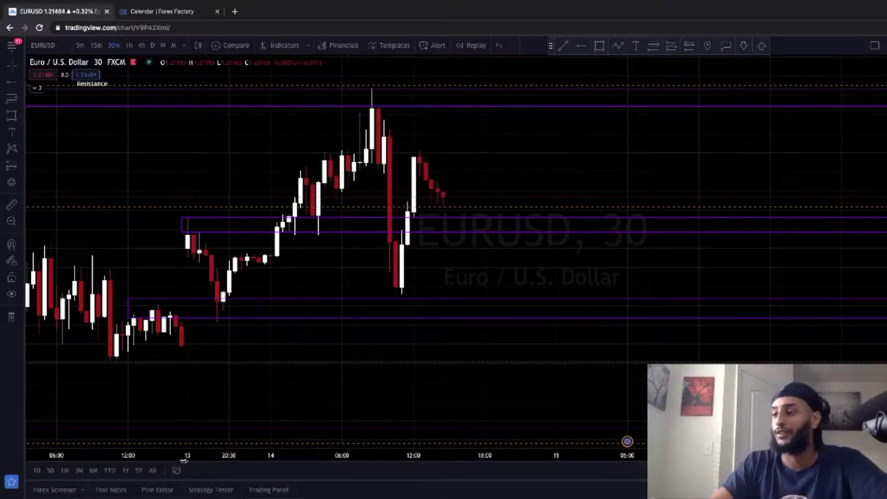
# Step: Examine EURUSD's 30-minute price action from early December through the Dec 14 swing between the resistance and support zones
pyautogui.moveTo(215, 448); pyautogui.dragTo(121, 457)
pyautogui.moveTo(374, 195); pyautogui.dragTo(290, 232)
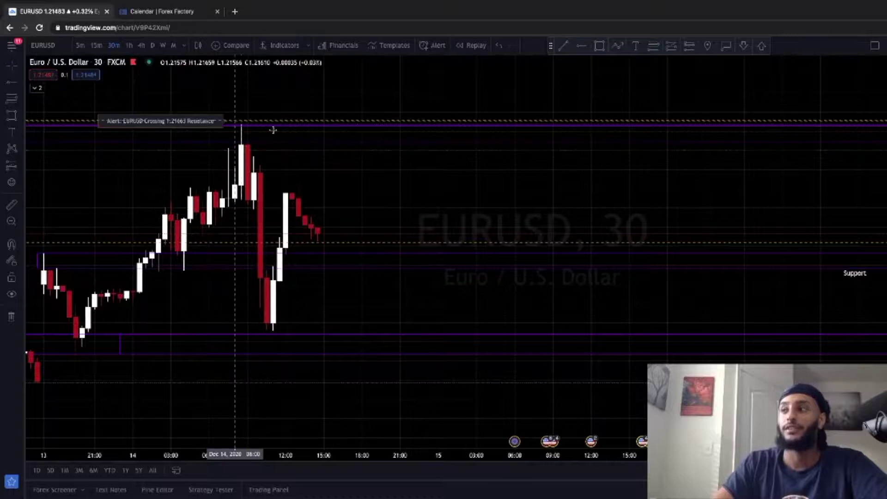
pyautogui.moveTo(781, 459); pyautogui.dragTo(37, 462)
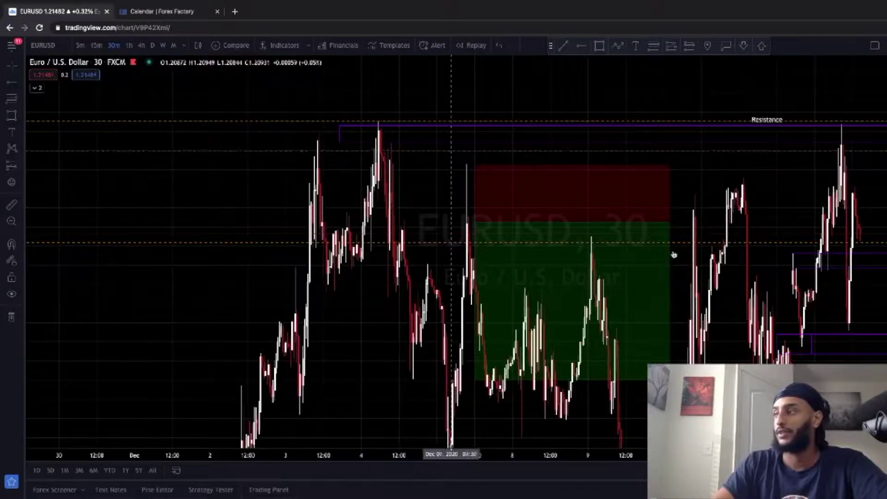
pyautogui.moveTo(883, 462); pyautogui.dragTo(377, 468)
pyautogui.moveTo(327, 211); pyautogui.dragTo(579, 184)
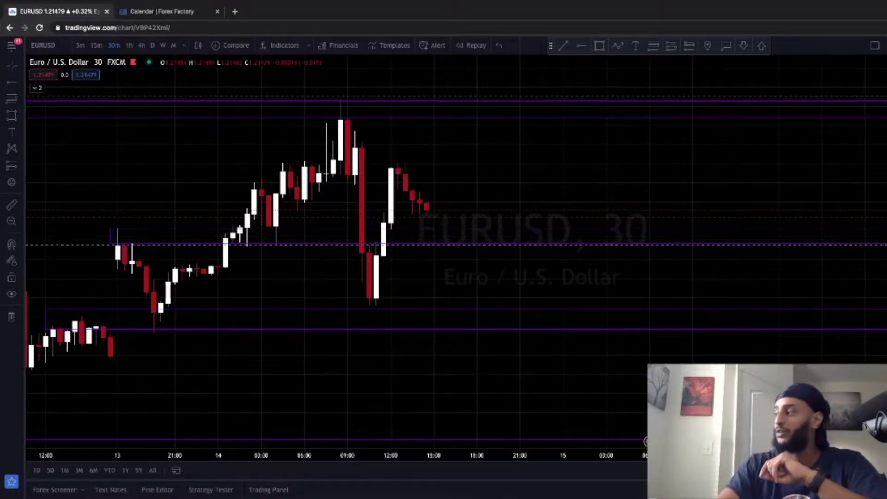
pyautogui.moveTo(830, 263); pyautogui.dragTo(759, 264)
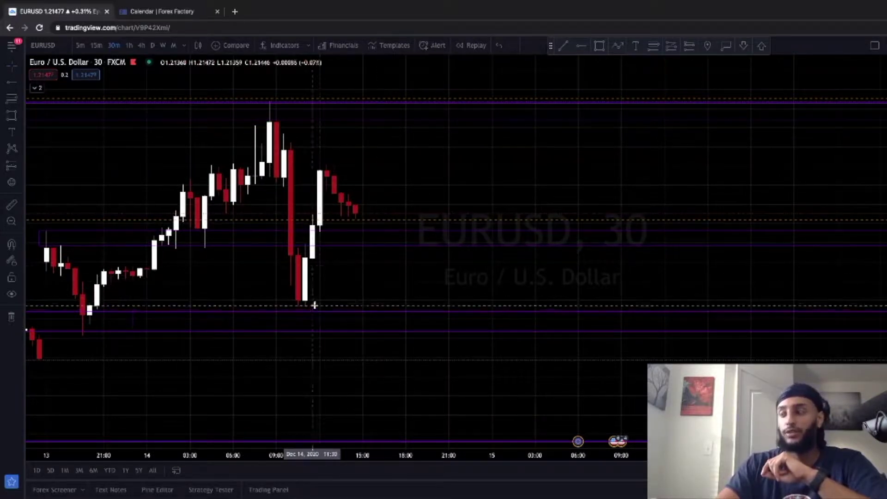
pyautogui.click(372, 233)
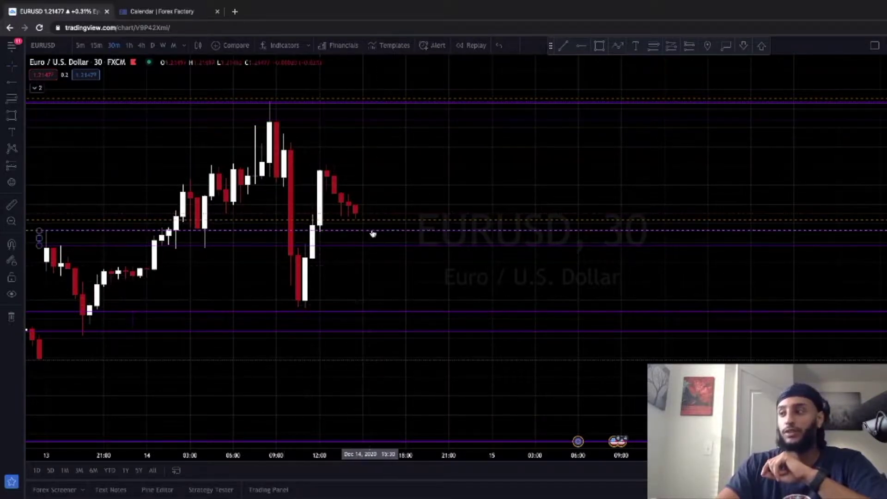
# Step: Sketch a rising trend line from the Dec 14 EURUSD low, and delete it
pyautogui.click(564, 46)
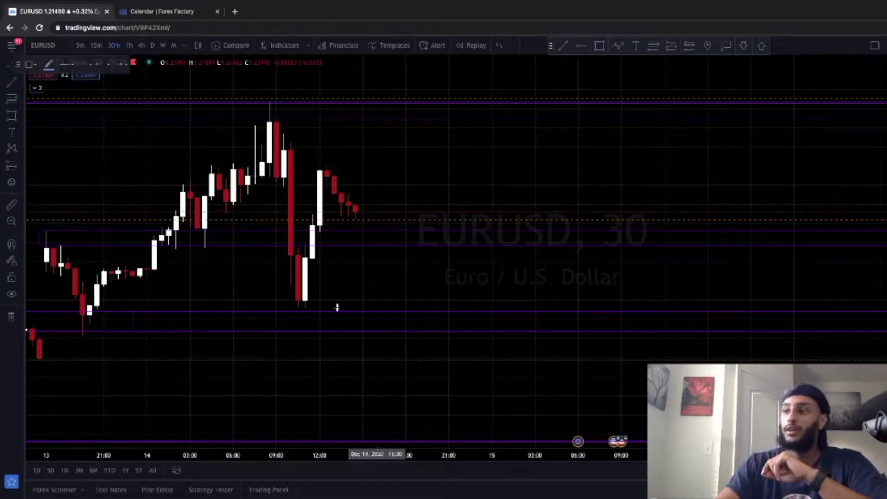
pyautogui.click(302, 308)
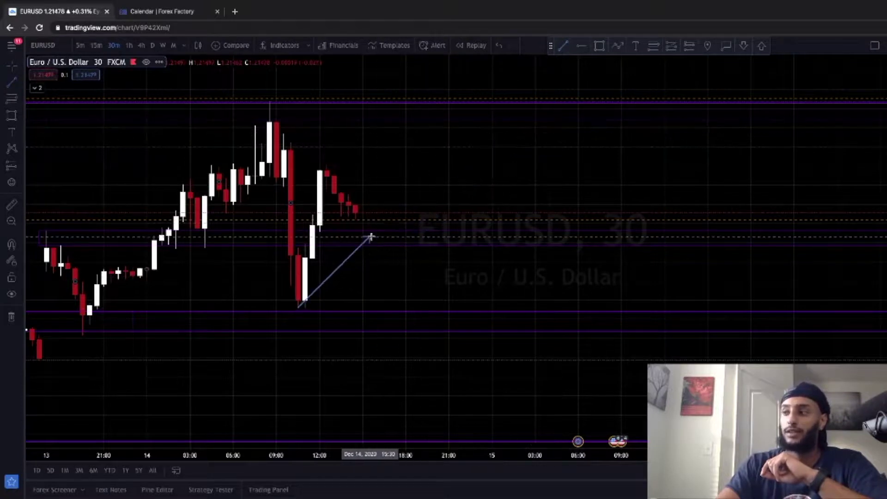
pyautogui.click(445, 188)
pyautogui.press('Delete')
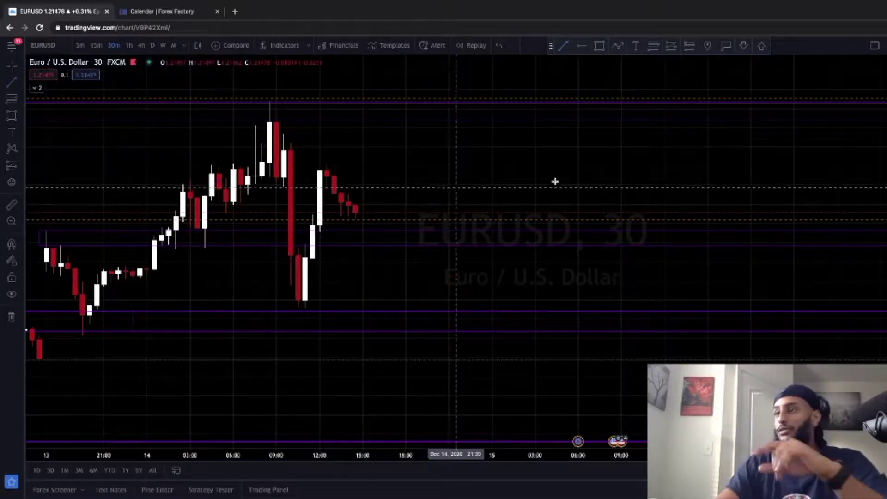
# Step: Show GBPAUD on the 4-hour timeframe, review its short position and Fibonacci retracement, and undo the shift of the short position
pyautogui.click(883, 88)
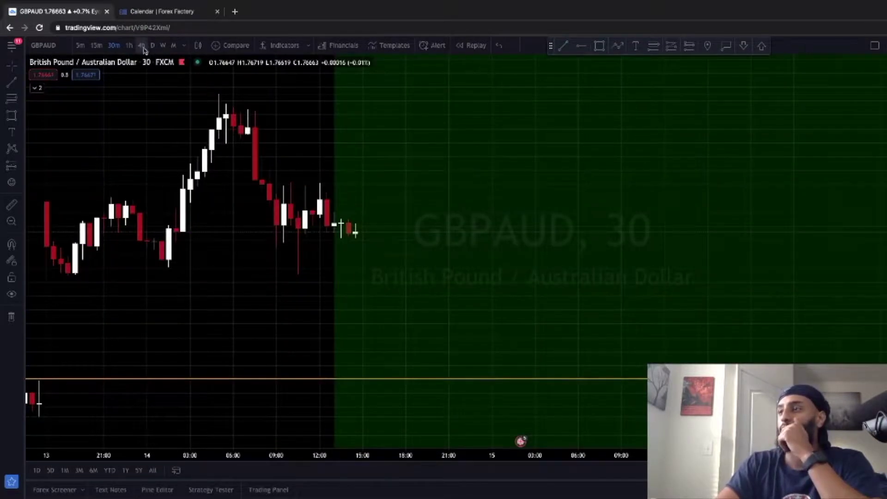
pyautogui.click(142, 47)
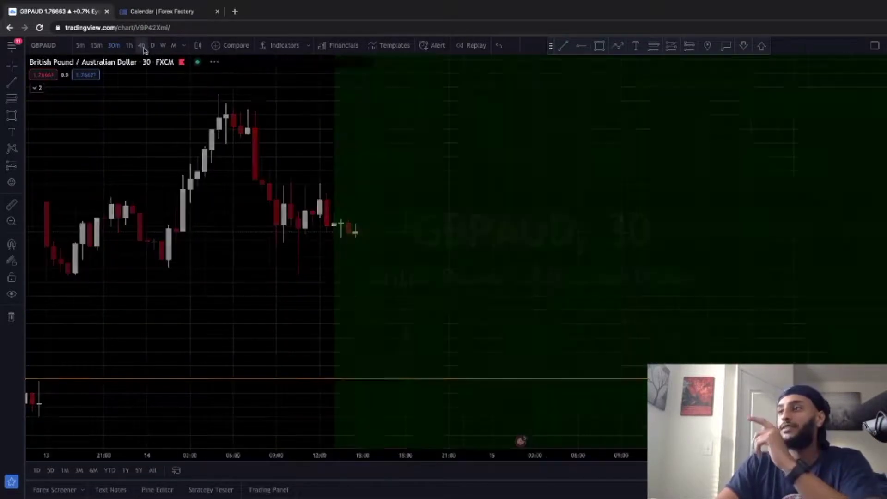
pyautogui.moveTo(885, 185); pyautogui.dragTo(884, 430)
pyautogui.moveTo(574, 134); pyautogui.dragTo(742, 170)
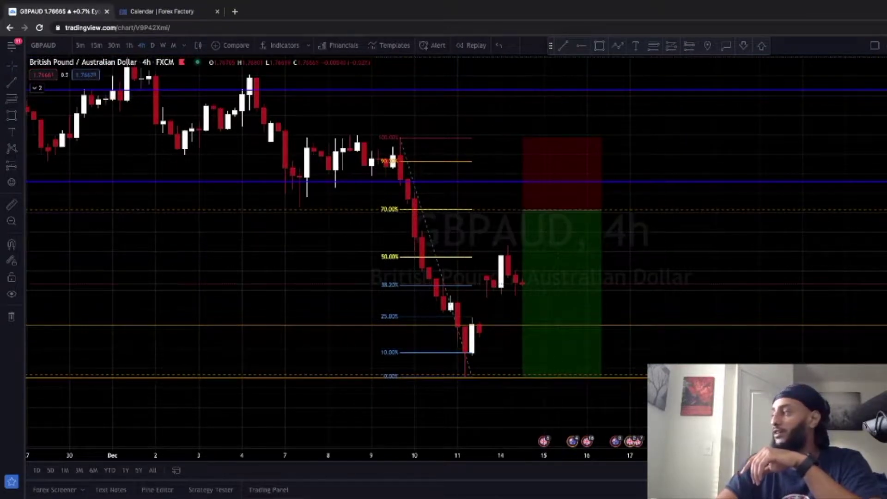
pyautogui.moveTo(885, 267); pyautogui.dragTo(884, 235)
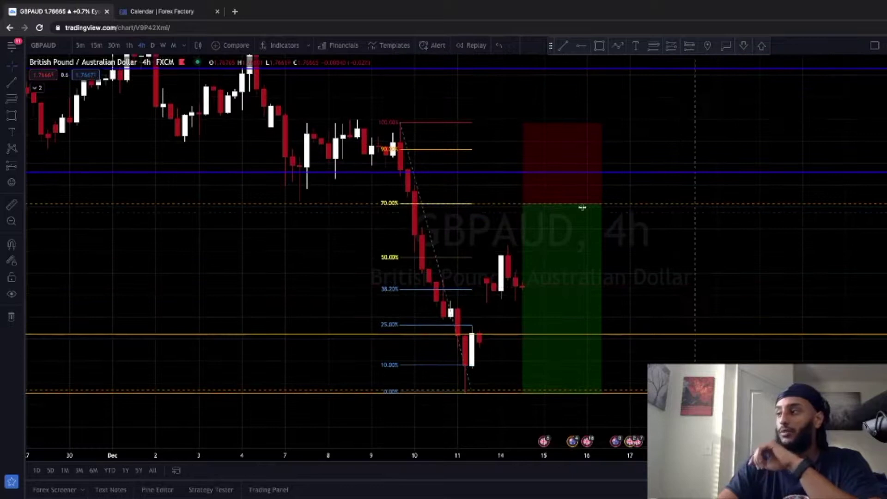
pyautogui.moveTo(534, 211)
pyautogui.mouseDown()
pyautogui.moveTo(652, 218)
pyautogui.moveTo(405, 196)
pyautogui.moveTo(462, 194)
pyautogui.moveTo(632, 220)
pyautogui.mouseUp()
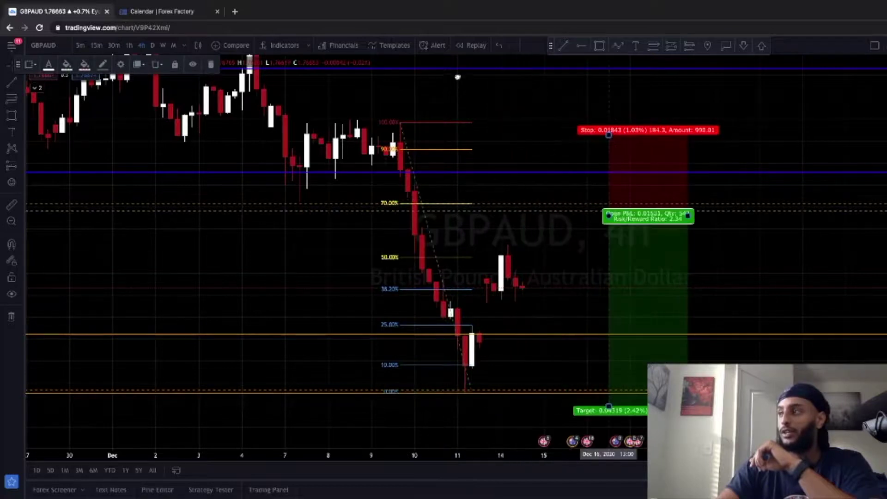
pyautogui.click(498, 46)
# Step: Delete the Fibonacci retracement drawn over GBPAUD's Dec 9 to 11 decline
pyautogui.moveTo(545, 106); pyautogui.dragTo(586, 113)
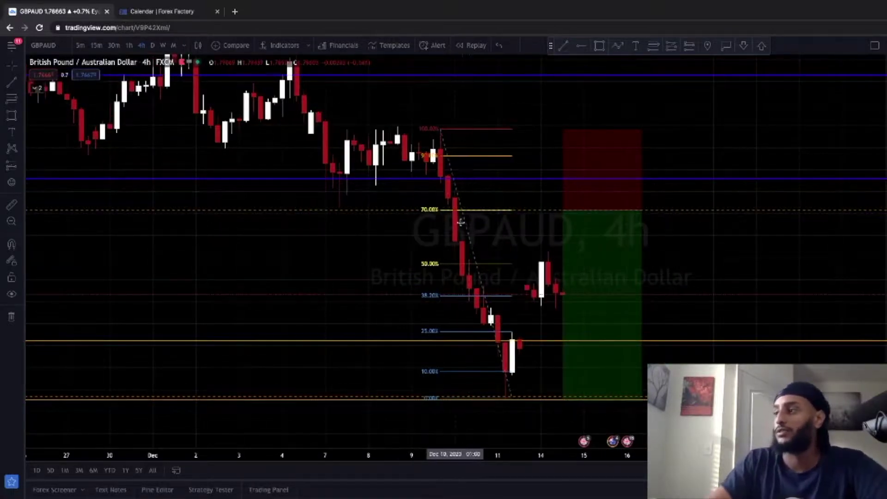
pyautogui.click(462, 223)
pyautogui.press('Delete')
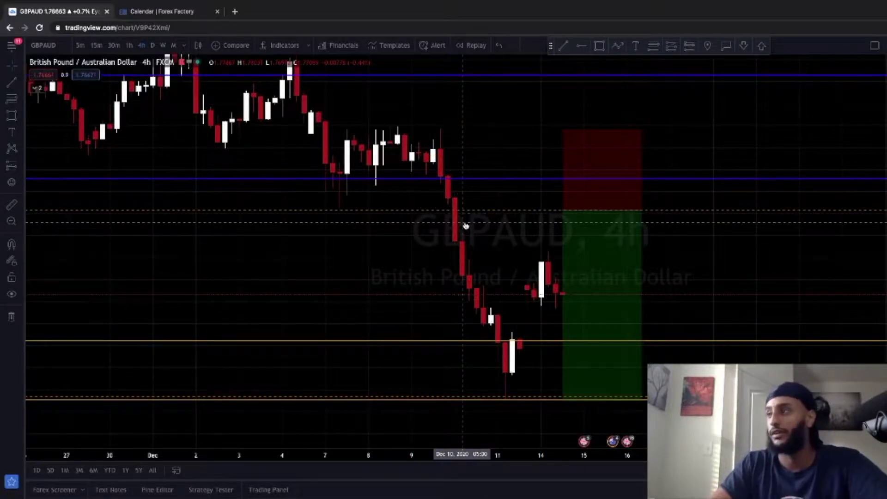
# Step: Sketch a four-segment path above GBPAUD's Dec 7 to 10 candles, reaching past the upper blue line, and delete it
pyautogui.hscroll(-8, 455, 109)
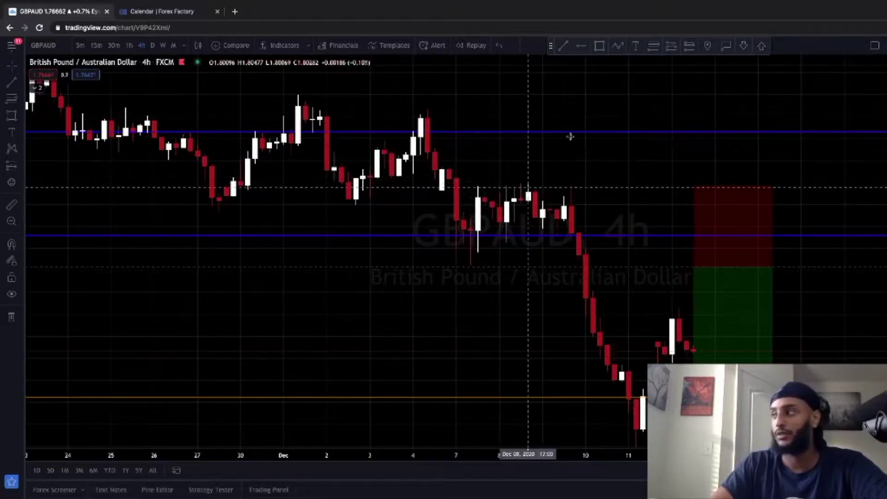
pyautogui.hotkey('alt', 'b')
pyautogui.click(456, 155)
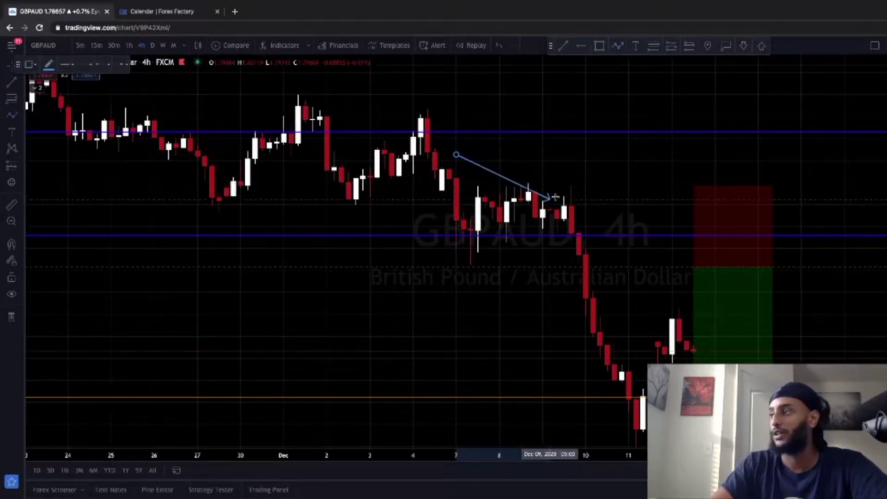
pyautogui.click(599, 192)
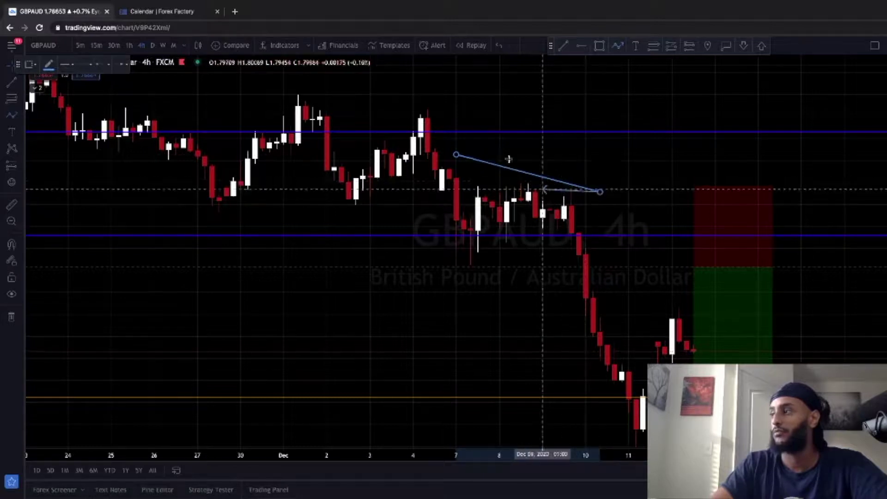
pyautogui.click(521, 157)
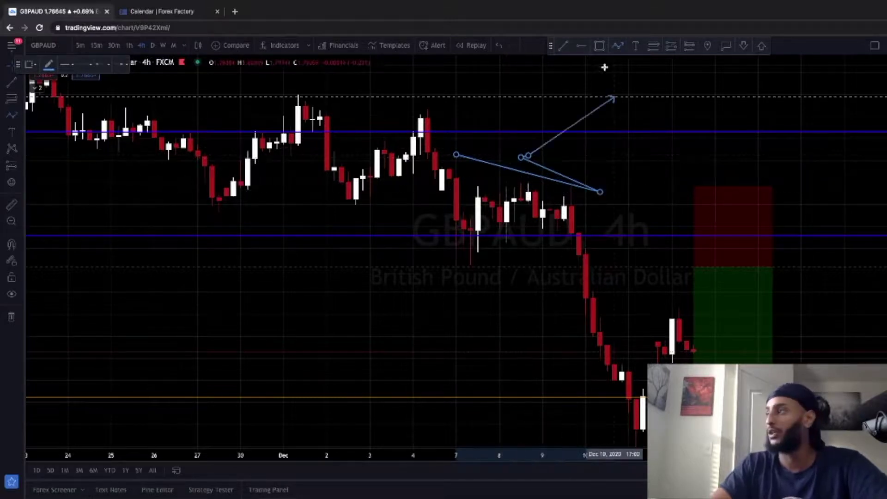
pyautogui.click(586, 112)
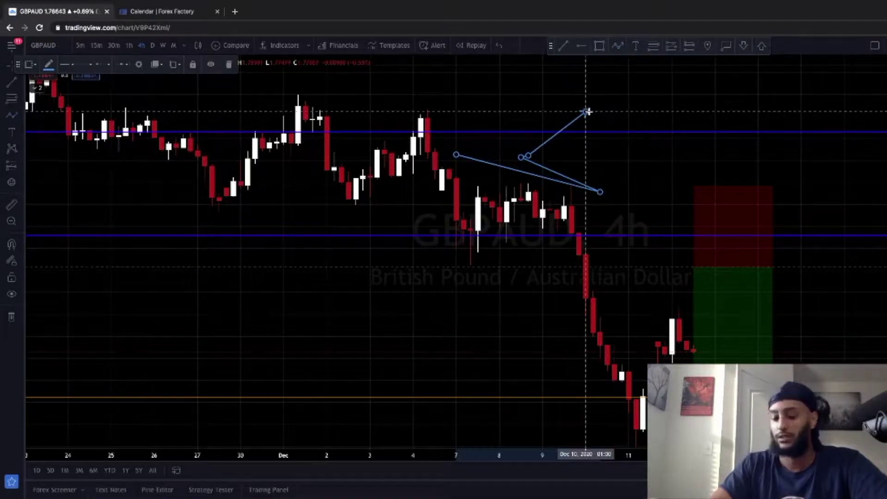
pyautogui.press('Delete')
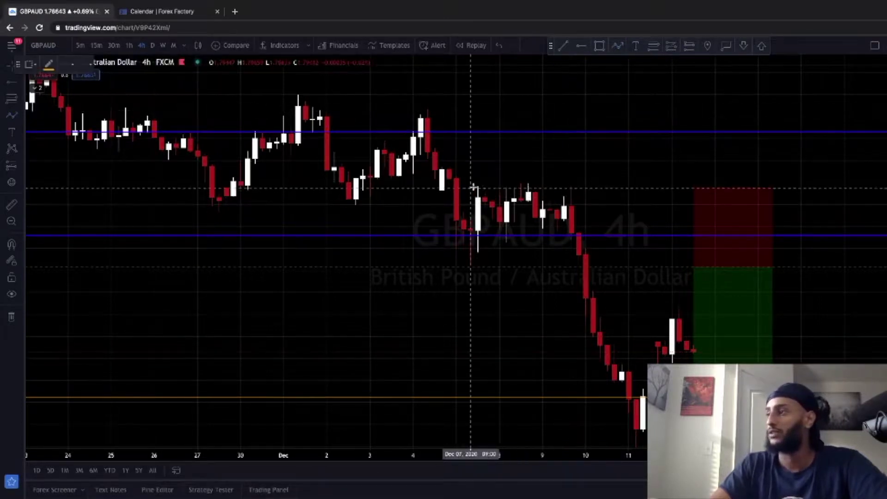
# Step: Place a horizontal ray from the Dec 7 swing high on GBPAUD, level with the short position's stop
pyautogui.click(478, 187)
pyautogui.moveTo(527, 153); pyautogui.dragTo(476, 146)
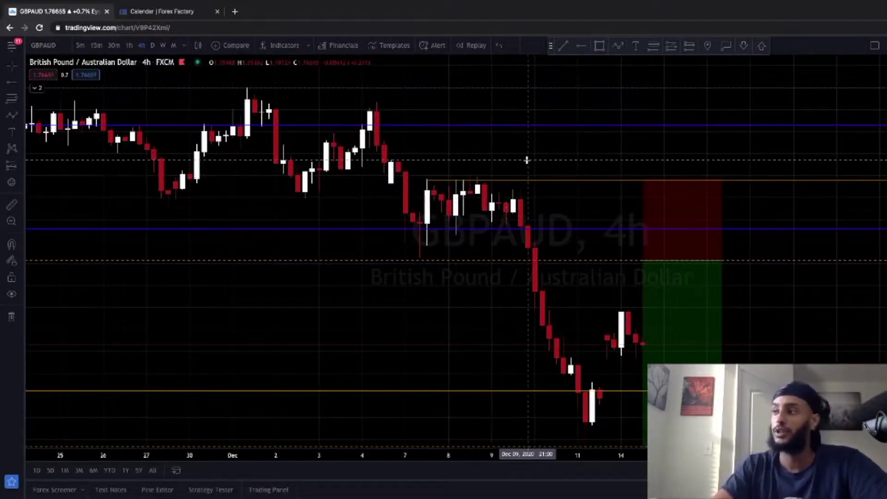
pyautogui.moveTo(527, 160); pyautogui.dragTo(377, 133)
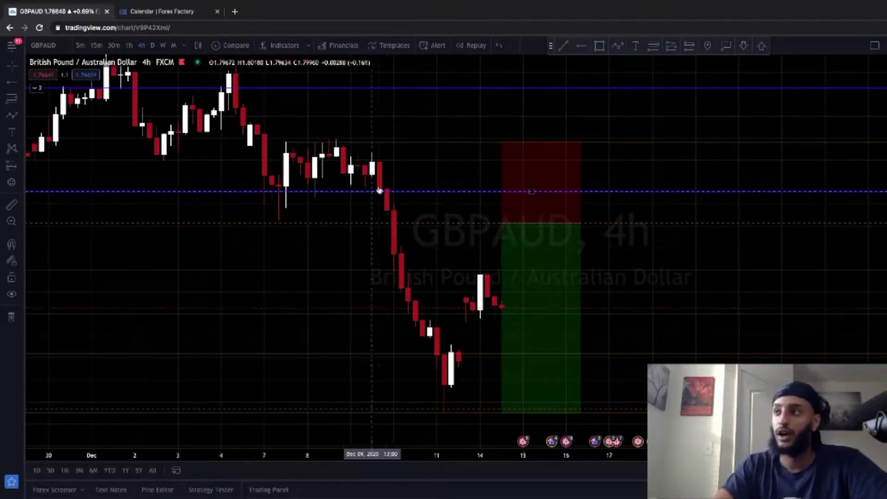
pyautogui.click(388, 194)
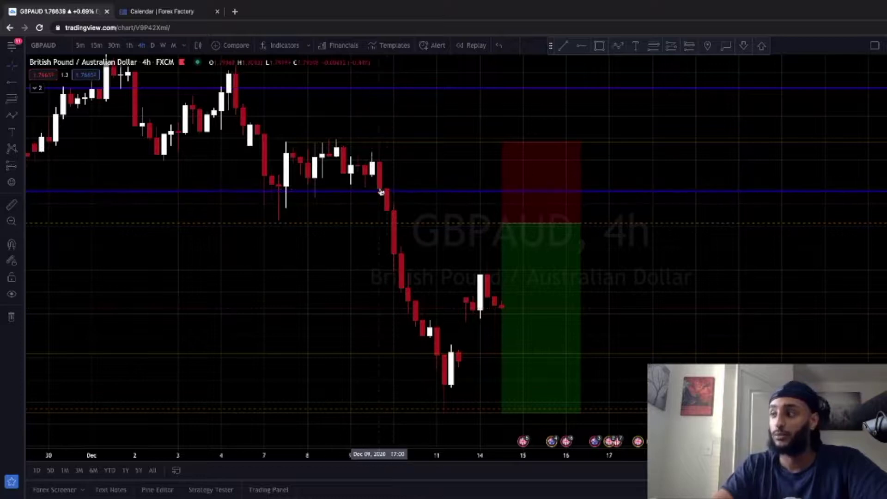
# Step: Show GBPAUD on the 1-hour timeframe and examine the decline from Dec 9 to 11 below the blue line
pyautogui.click(128, 45)
pyautogui.moveTo(396, 244); pyautogui.dragTo(478, 253)
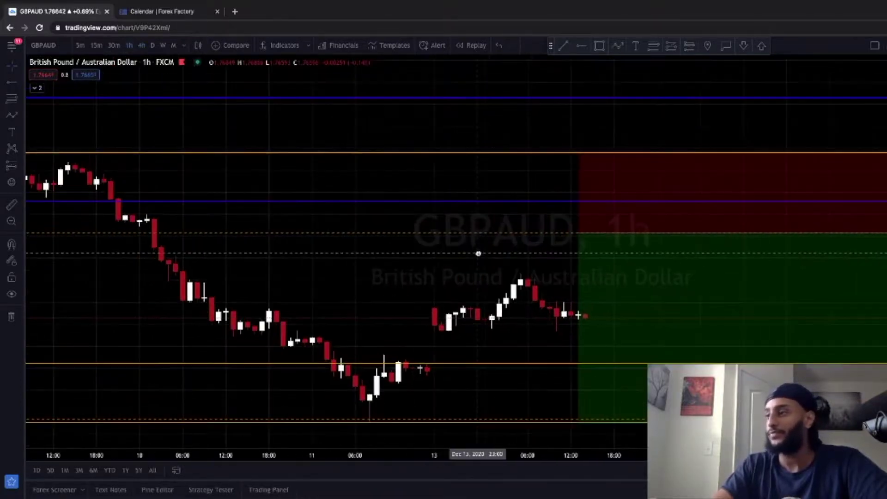
pyautogui.moveTo(675, 255); pyautogui.dragTo(790, 264)
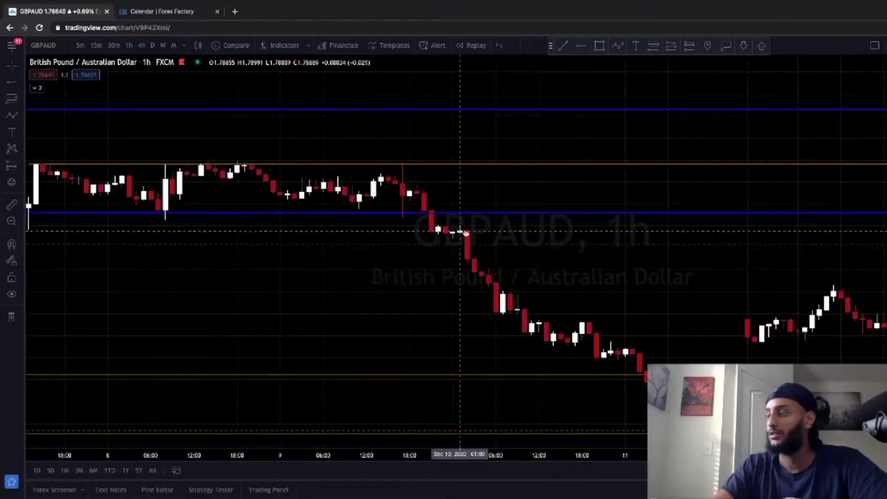
pyautogui.moveTo(884, 242); pyautogui.dragTo(884, 197)
pyautogui.moveTo(447, 265); pyautogui.dragTo(458, 208)
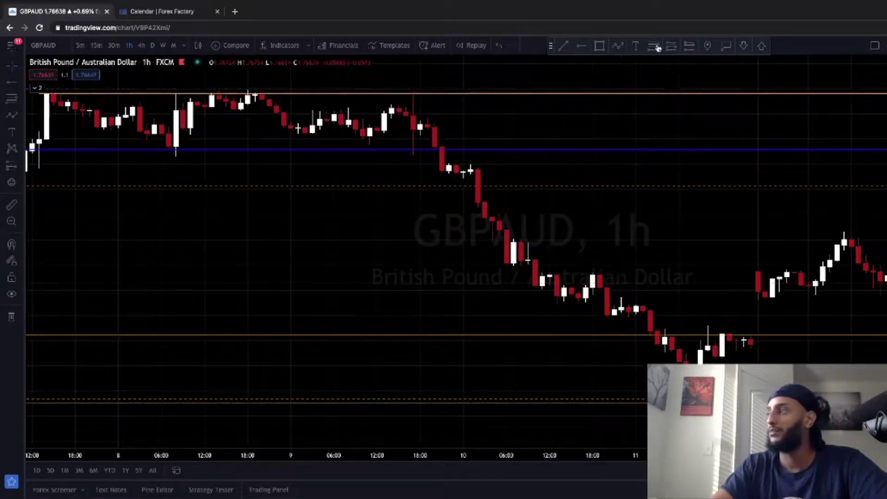
# Step: Draw a Fibonacci retracement from GBPAUD's Dec 9 17:00 high to the Dec 11 low, and shift its start to Dec 9 20:00
pyautogui.click(413, 90)
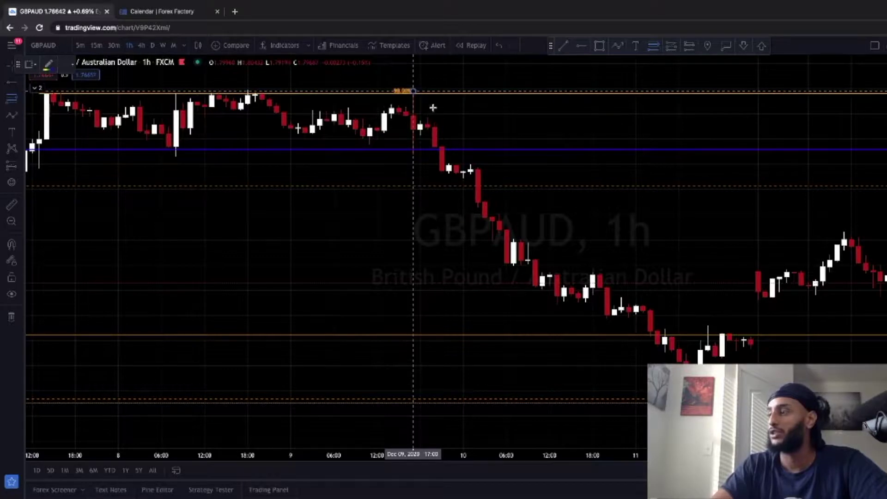
pyautogui.click(693, 402)
pyautogui.hotkey('alt', 'h')
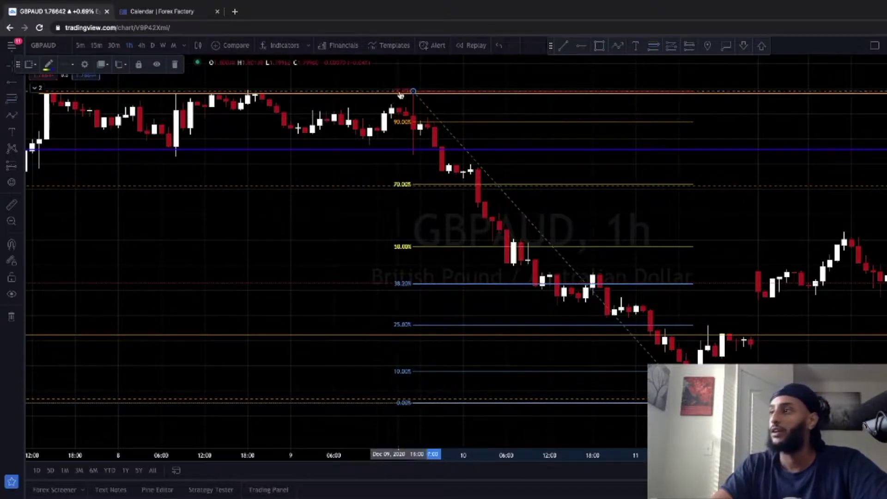
pyautogui.moveTo(413, 92); pyautogui.dragTo(434, 121)
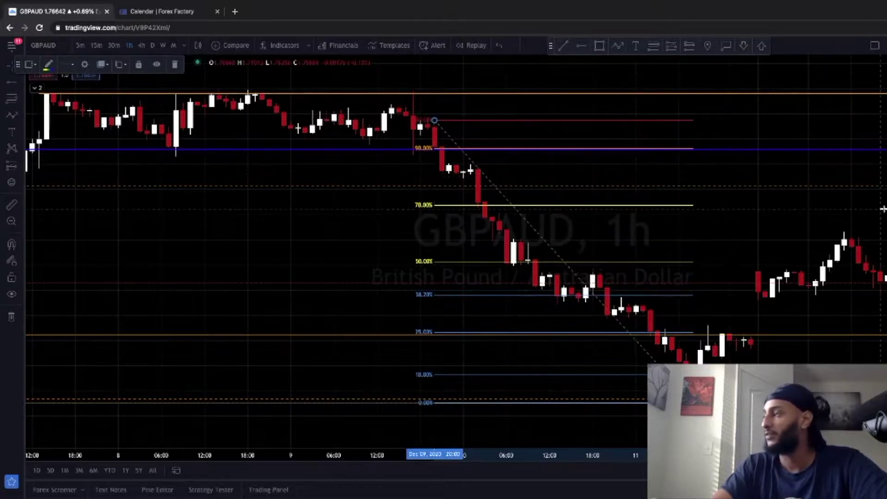
# Step: Lower the GBPAUD 70% Fibonacci price alert to 1.78146 and save it with its existing every-time and app notification options
pyautogui.moveTo(873, 188); pyautogui.dragTo(873, 208)
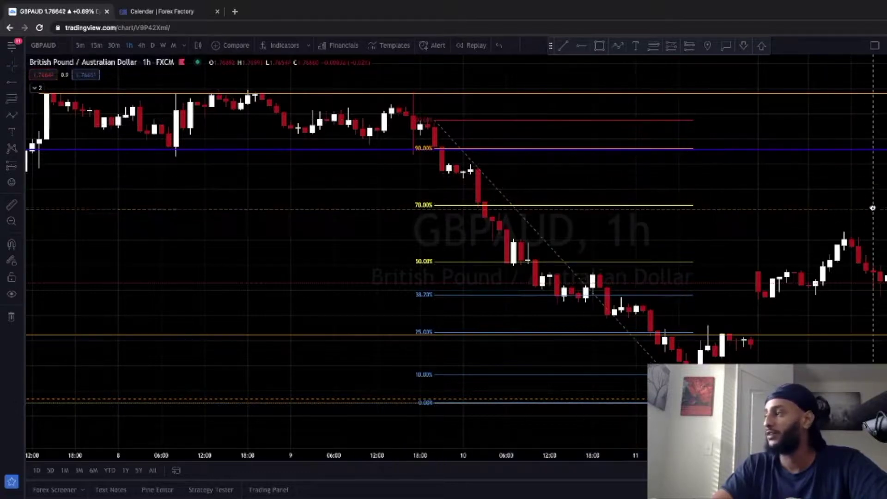
pyautogui.doubleClick(617, 374)
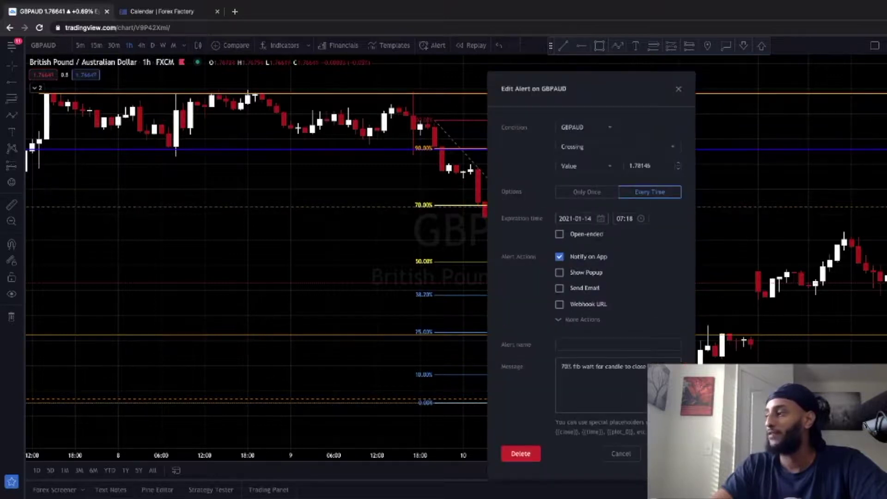
pyautogui.click(663, 454)
# Step: Move the Fibonacci retracement's starting point up to the orange ray at Dec 9 18:00
pyautogui.moveTo(435, 122); pyautogui.dragTo(420, 94)
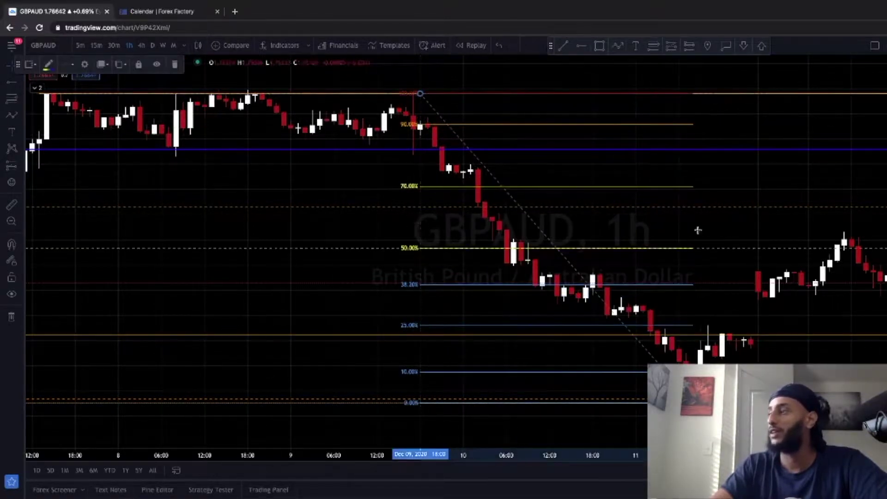
pyautogui.moveTo(695, 196); pyautogui.dragTo(622, 207)
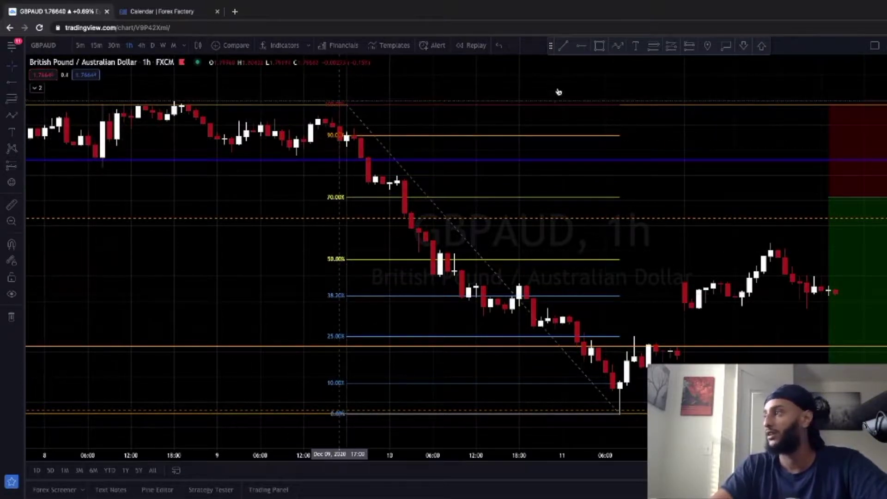
pyautogui.hscroll(10, 555, 76)
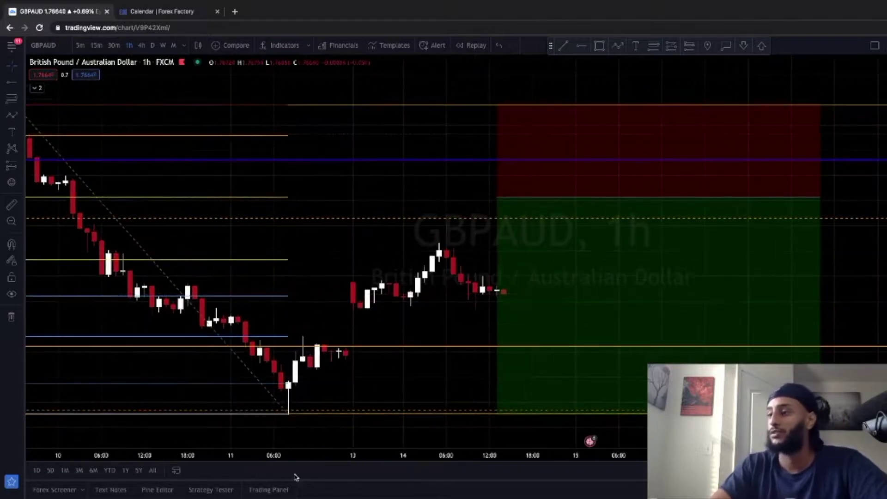
# Step: Shift the left edge of the GBPAUD short position to a later time, keeping its entry on the 70% Fibonacci level
pyautogui.moveTo(217, 455); pyautogui.dragTo(536, 468)
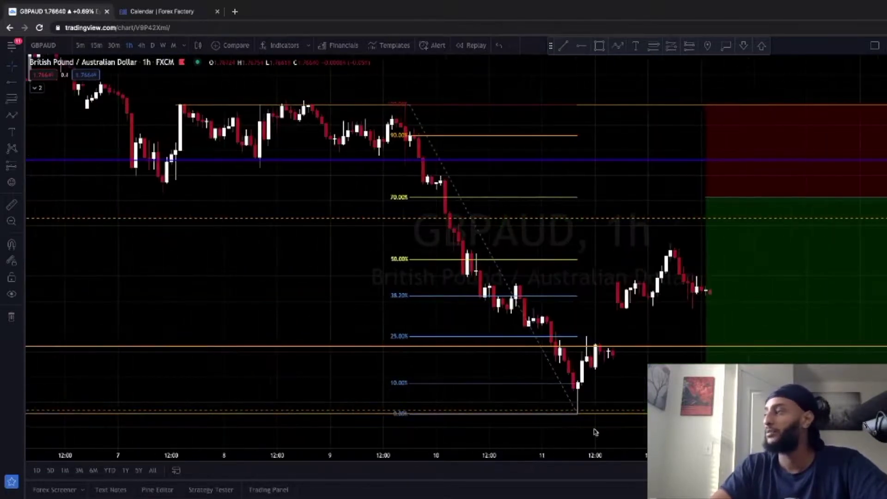
pyautogui.moveTo(788, 230); pyautogui.dragTo(797, 226)
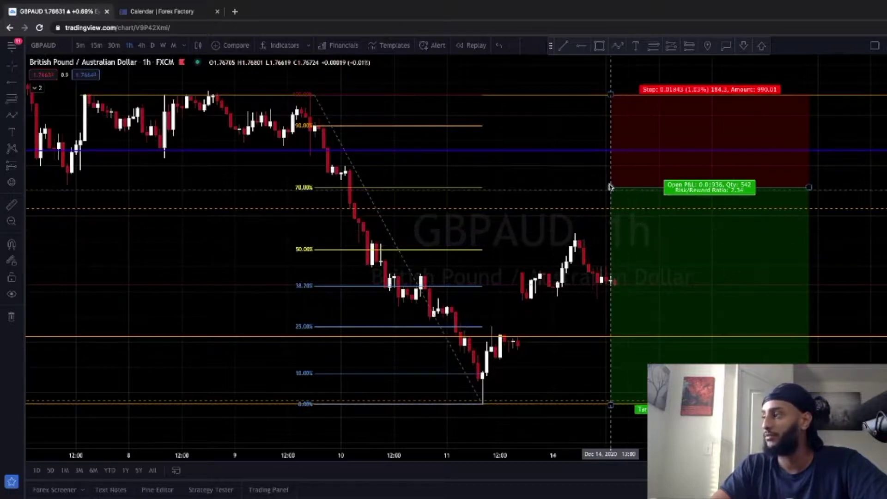
pyautogui.moveTo(610, 189); pyautogui.dragTo(654, 188)
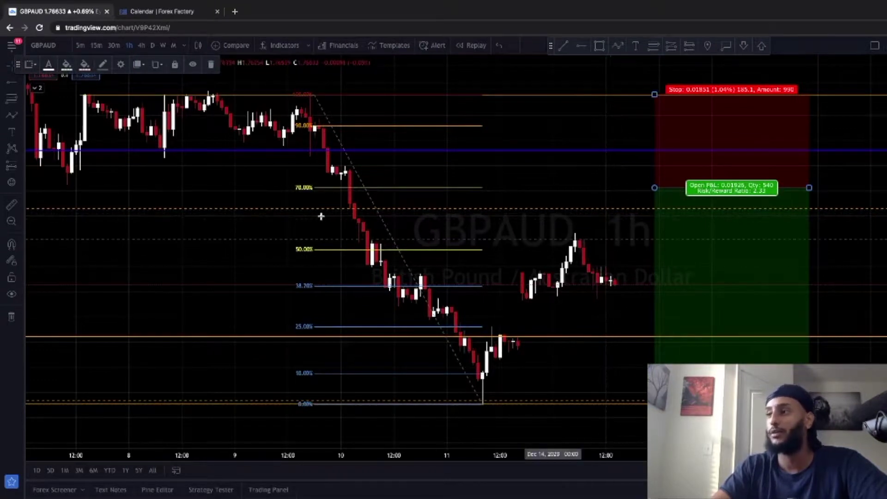
# Step: Show GBPAUD on the 4-hour timeframe and examine the short position from its 70% entry to the target at the 0% level
pyautogui.click(142, 46)
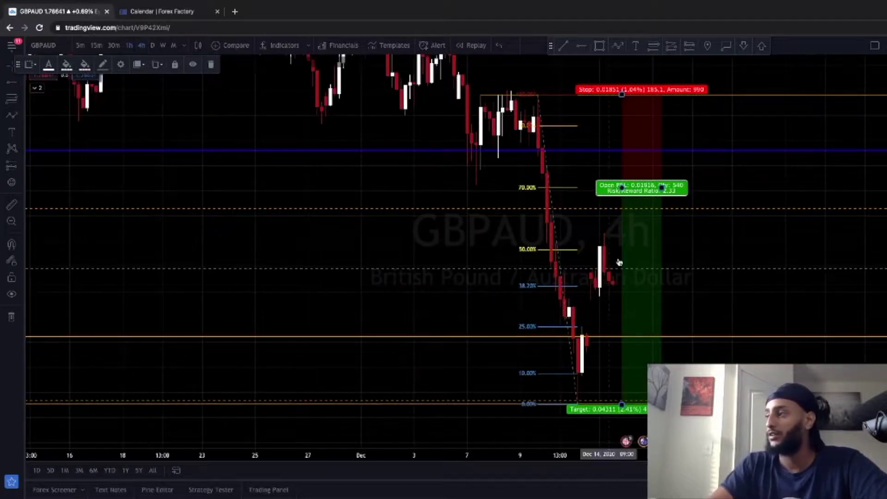
pyautogui.moveTo(624, 362); pyautogui.dragTo(621, 403)
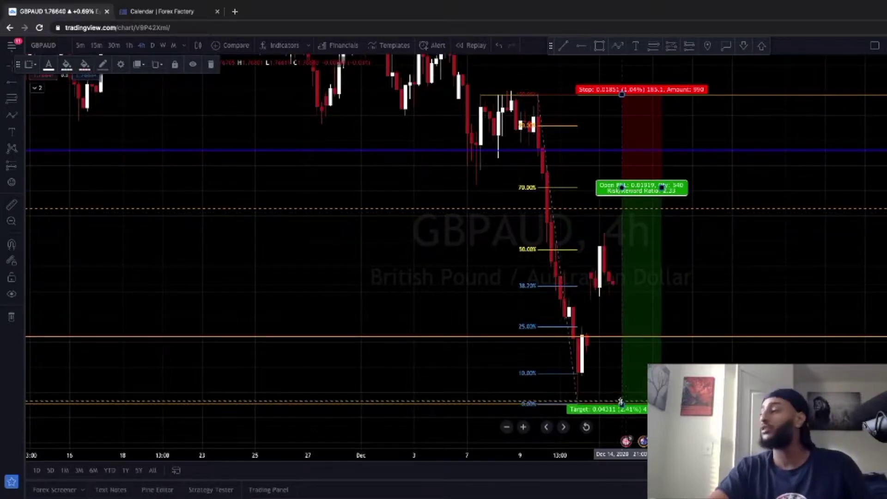
pyautogui.moveTo(681, 253); pyautogui.dragTo(659, 250)
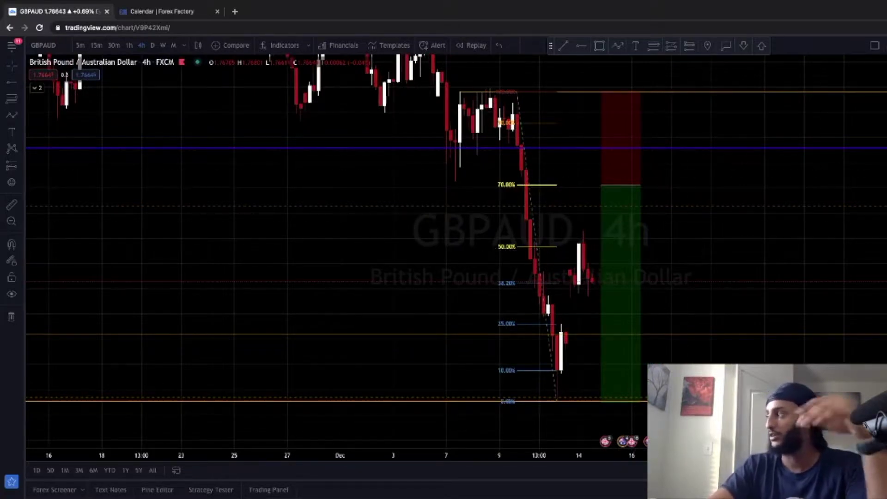
# Step: Switch to the GBPJPY 4-hour chart and draw a falling arrow line from the Dec 4 13:00 high over the Dec 9 peak
pyautogui.press('Down')
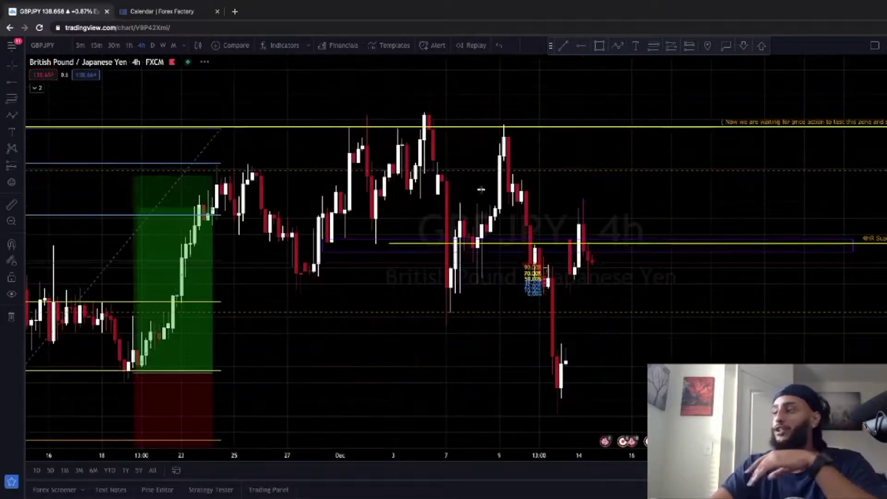
pyautogui.moveTo(820, 358); pyautogui.dragTo(870, 287)
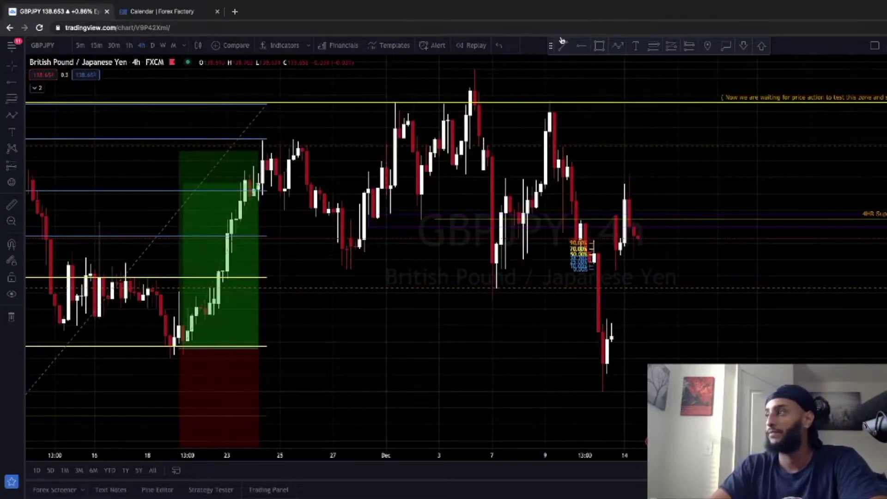
pyautogui.click(478, 68)
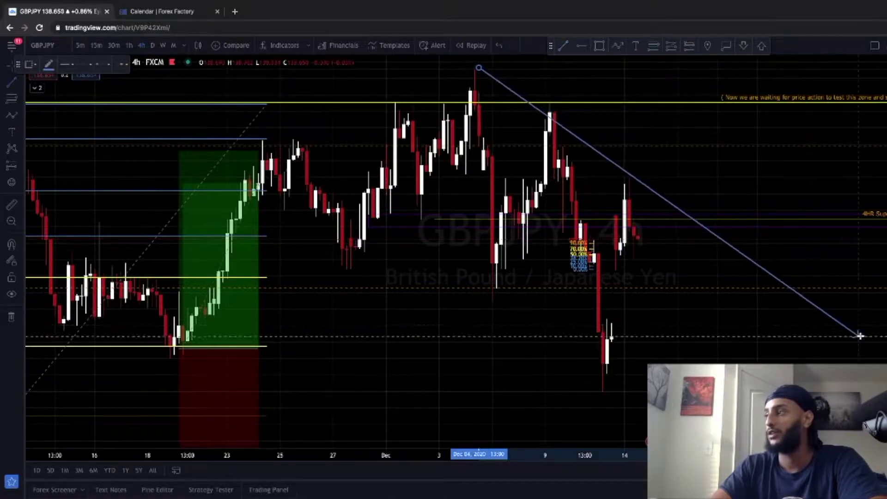
pyautogui.click(858, 336)
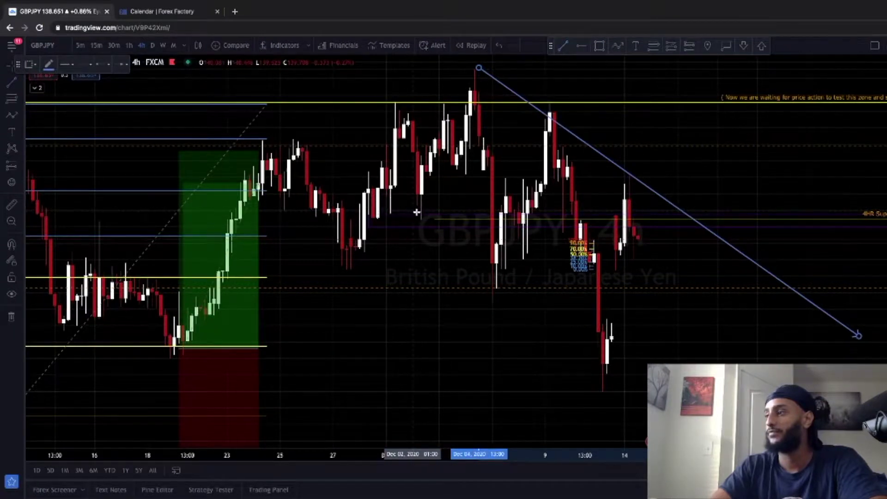
# Step: Draw the lower line of the falling GBPJPY channel from the Dec 1 05:00 low along the Dec 7 and Dec 11 lows
pyautogui.click(390, 212)
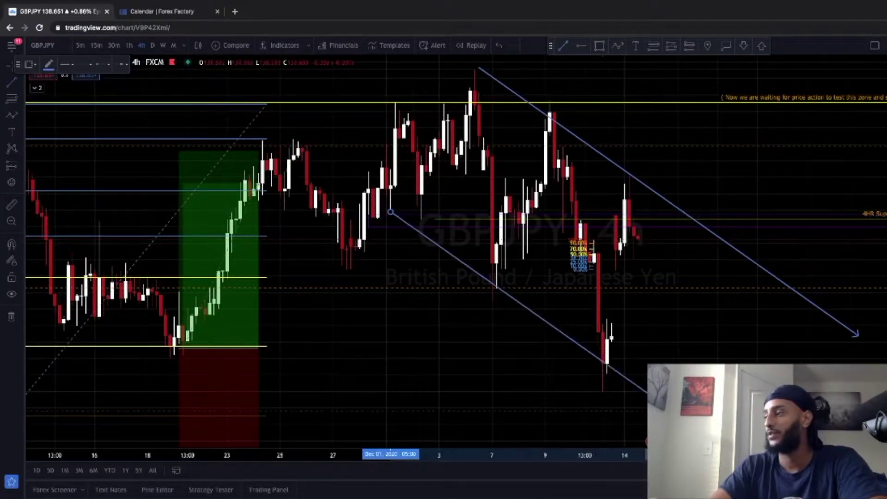
pyautogui.click(702, 435)
pyautogui.moveTo(664, 319); pyautogui.dragTo(633, 337)
pyautogui.moveTo(587, 456); pyautogui.dragTo(389, 457)
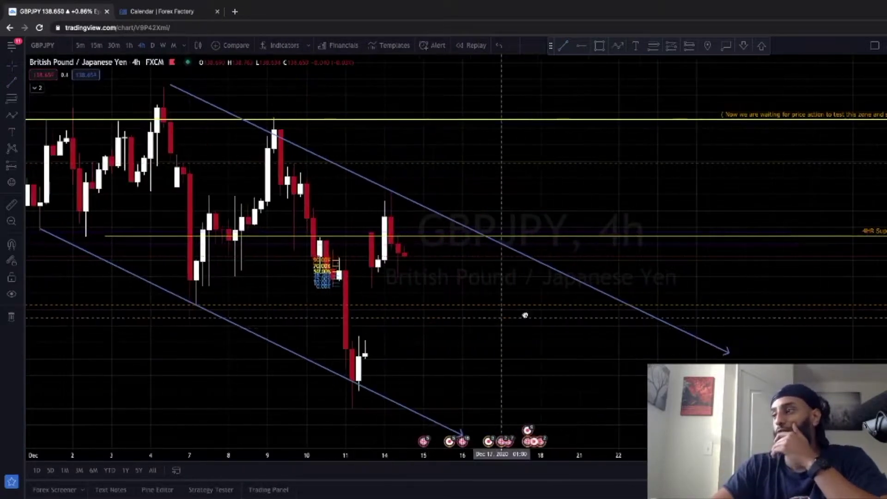
pyautogui.scroll(2, 524, 314)
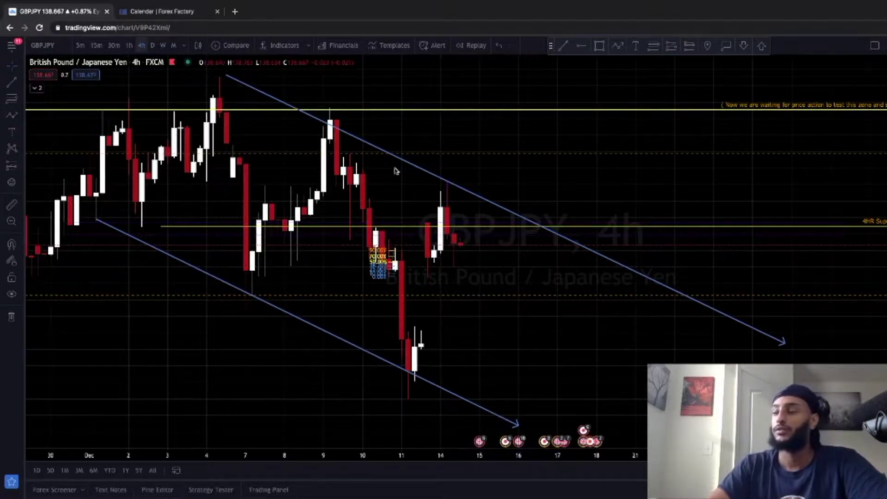
# Step: Try a rectangle around GBPJPY's latest candles from Dec 11 13:00 to Dec 15 13:00, view it on the 30-minute timeframe, and delete it
pyautogui.moveTo(420, 180); pyautogui.dragTo(498, 272)
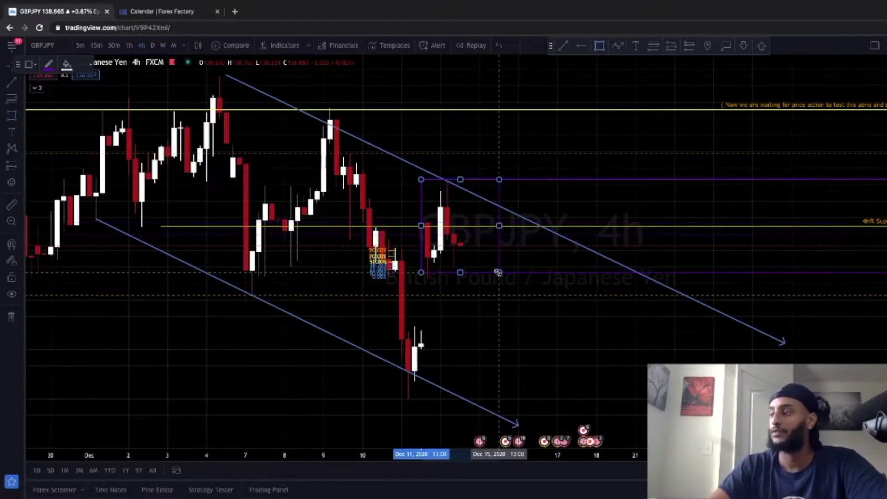
pyautogui.click(114, 45)
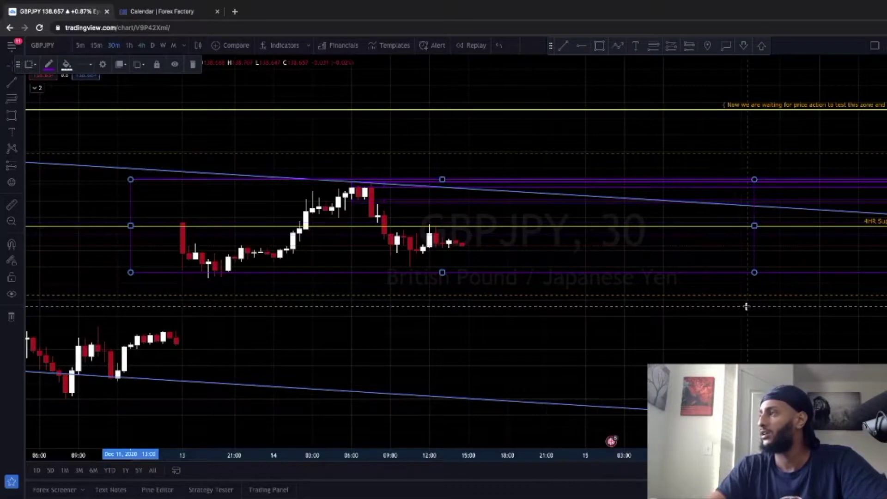
pyautogui.press('Delete')
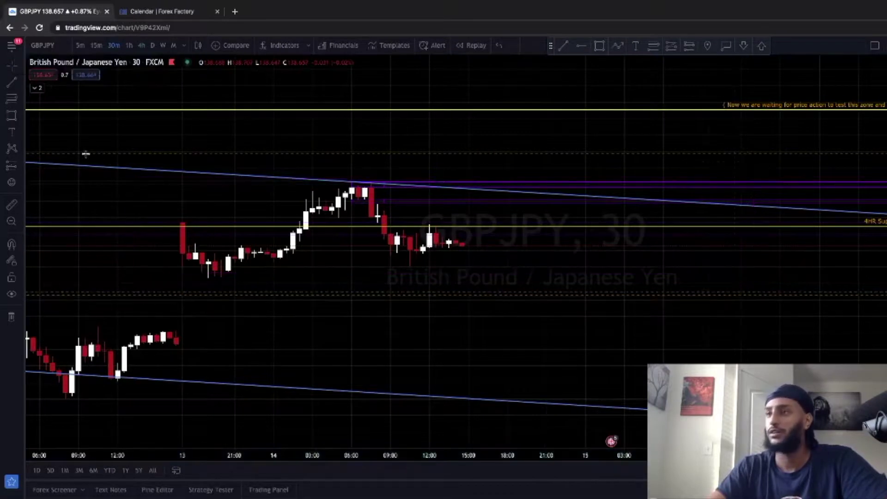
# Step: Outline the 30-minute candles following the price gap with a rectangle starting at Dec 11 16:30, and delete it
pyautogui.click(12, 115)
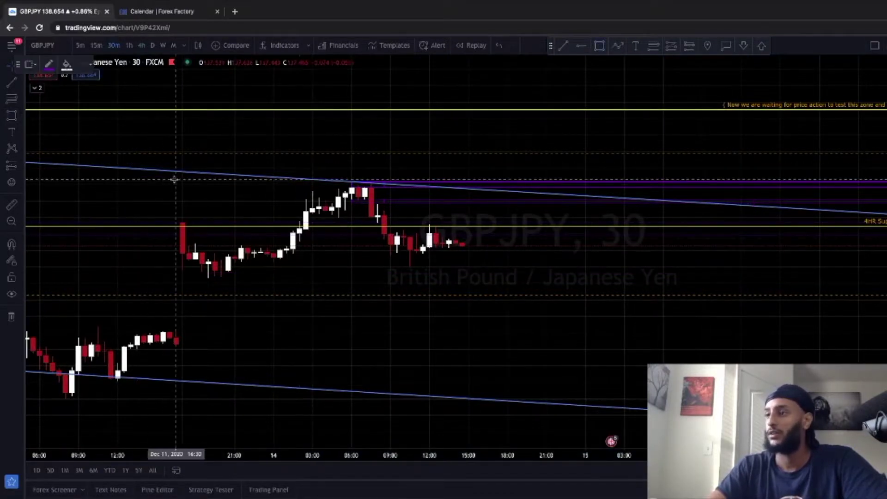
pyautogui.click(481, 282)
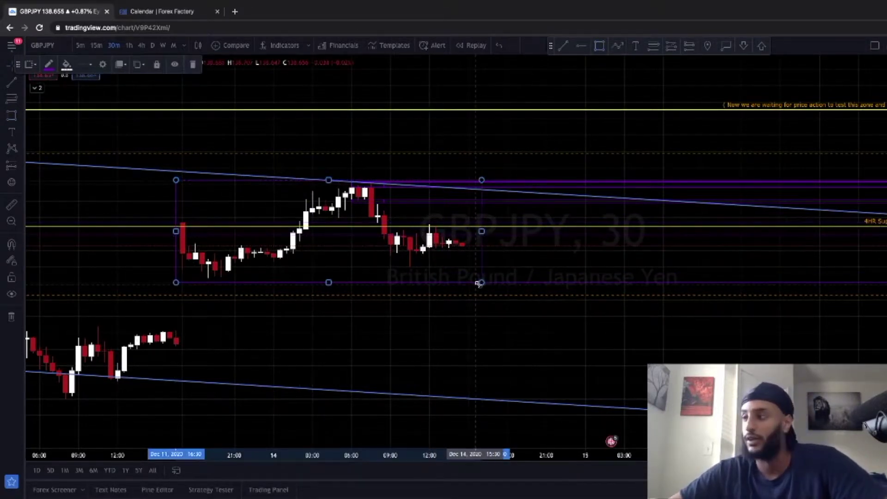
pyautogui.press('Delete')
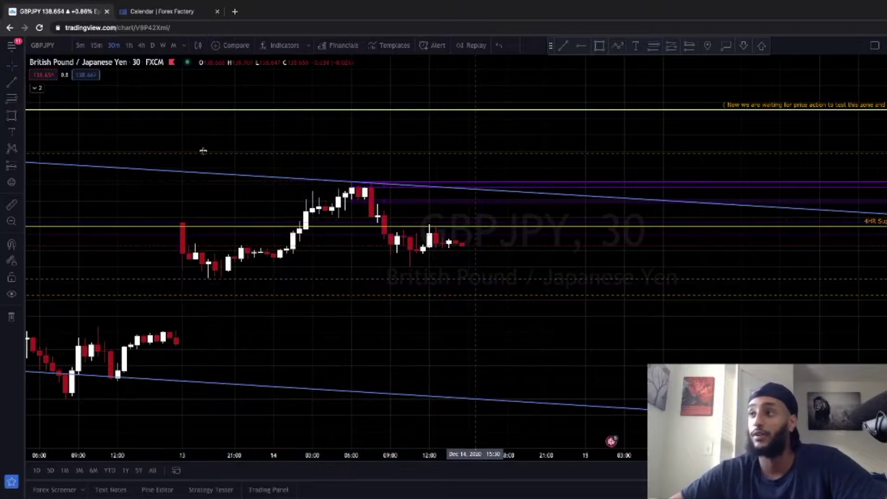
# Step: On the GBPJPY 1-hour timeframe, draw a path from the Dec 14 high down to the swing low and up to Dec 14 15:00
pyautogui.click(138, 47)
pyautogui.click(130, 45)
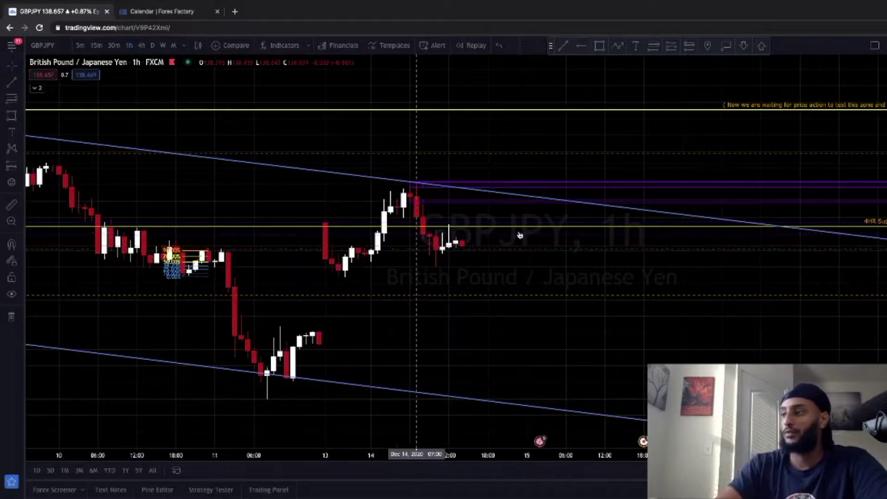
pyautogui.moveTo(886, 361); pyautogui.dragTo(886, 247)
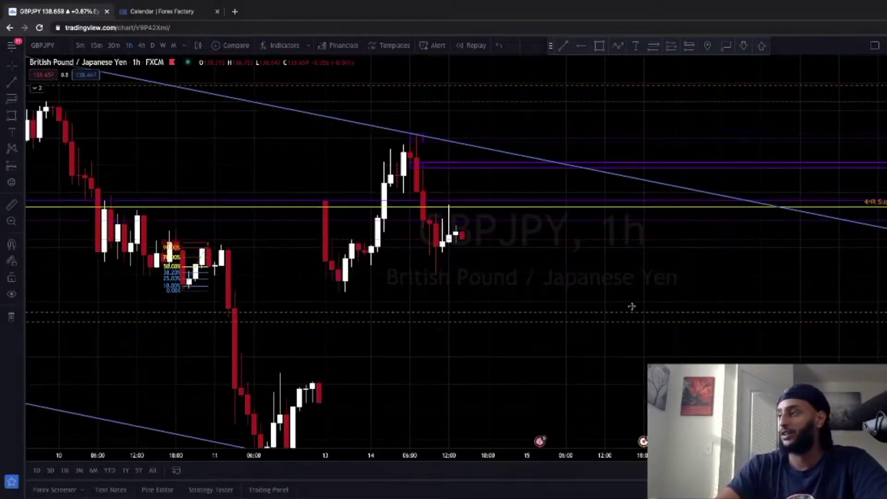
pyautogui.moveTo(573, 286); pyautogui.dragTo(493, 342)
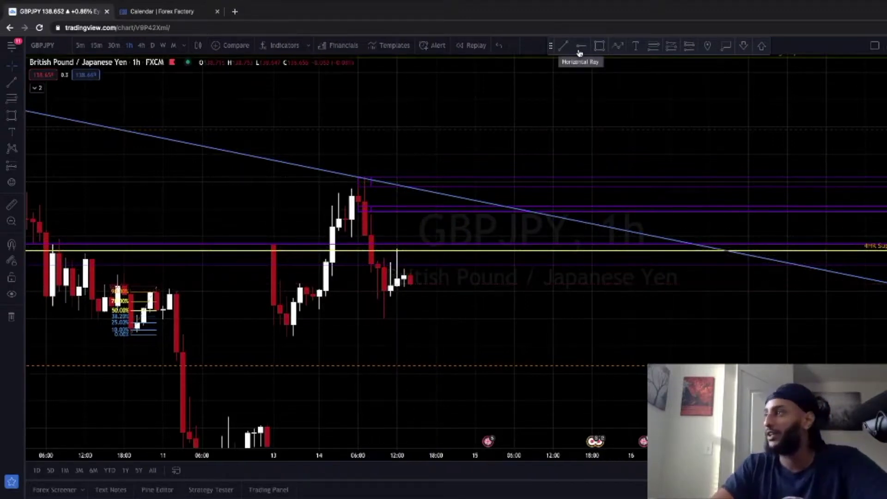
pyautogui.click(617, 47)
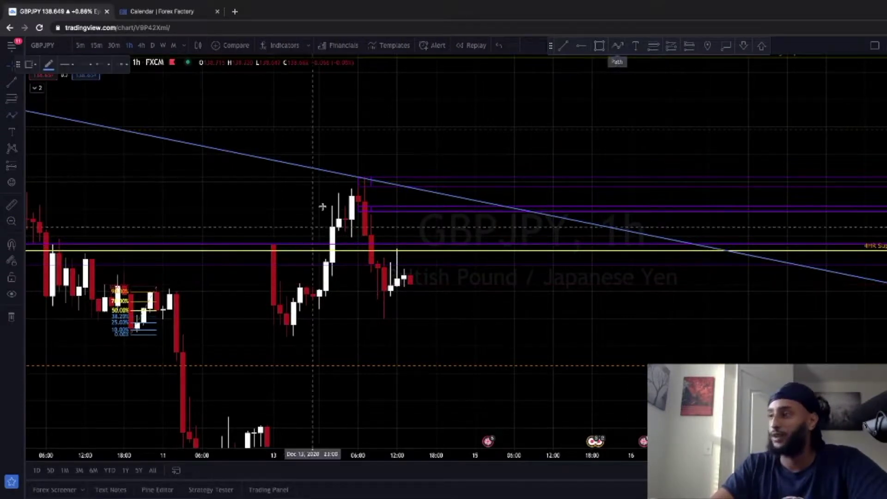
pyautogui.click(359, 184)
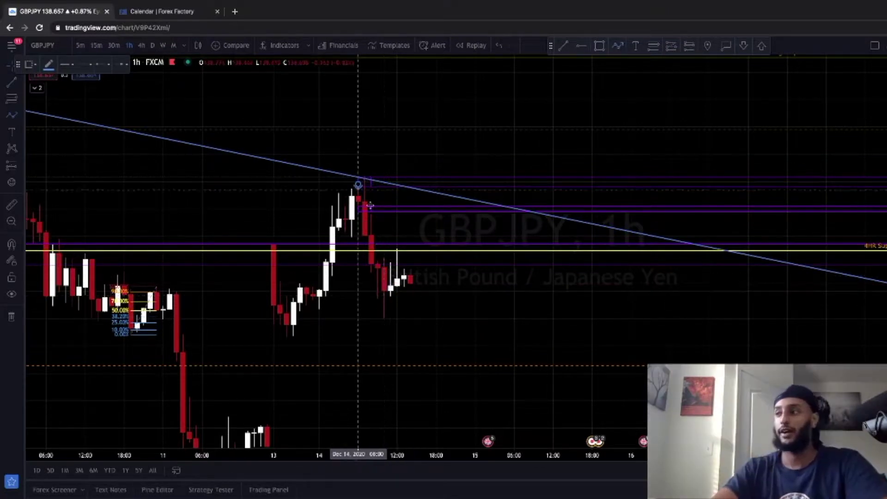
pyautogui.click(390, 318)
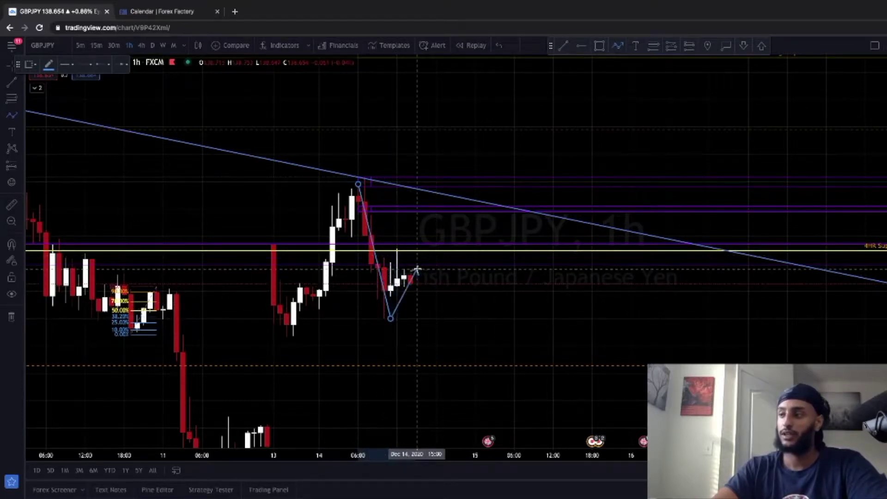
pyautogui.doubleClick(416, 270)
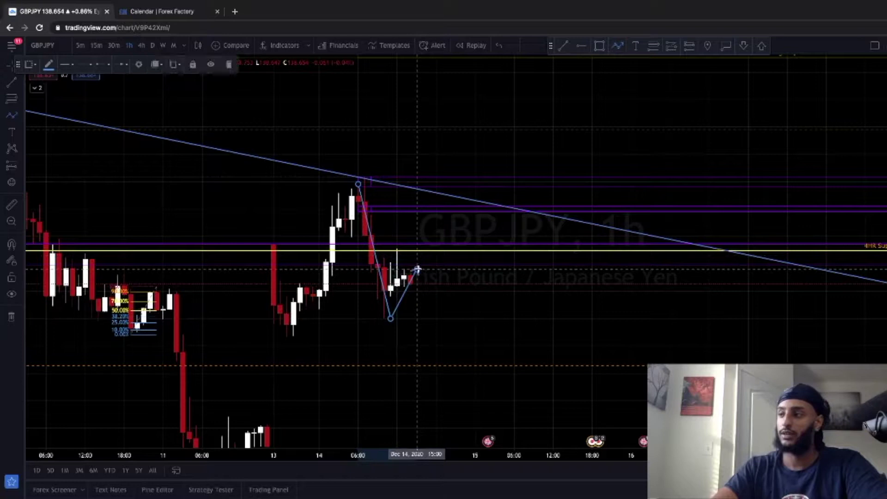
pyautogui.click(427, 294)
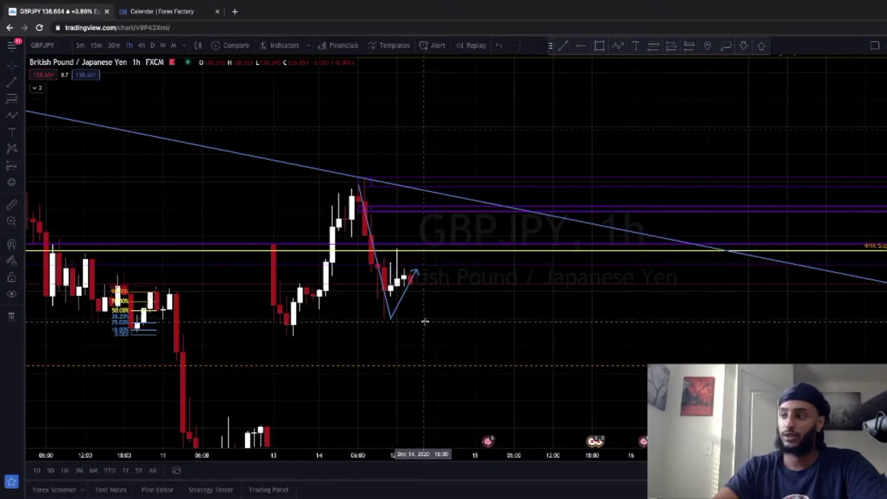
# Step: On the 30-minute timeframe, pull the path's end back to the latest candle, try a falling arrow from it, and remove both drawings
pyautogui.click(114, 46)
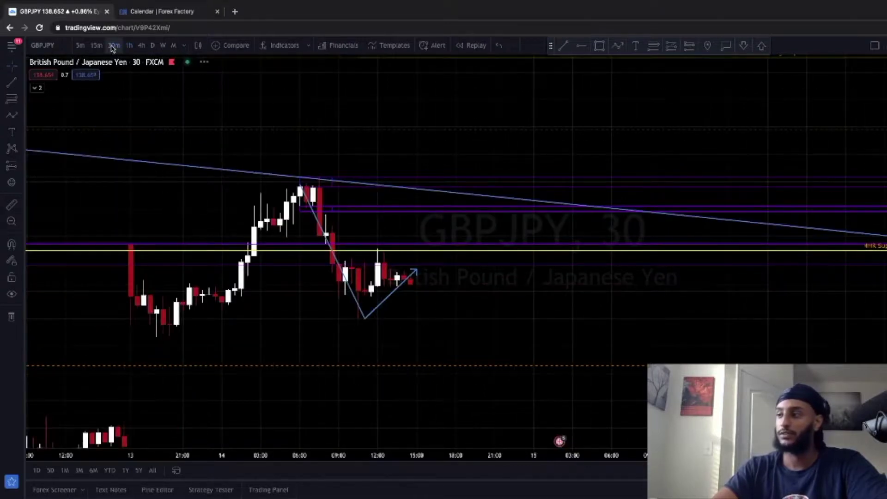
pyautogui.moveTo(423, 269)
pyautogui.mouseDown()
pyautogui.moveTo(421, 325)
pyautogui.moveTo(411, 270)
pyautogui.mouseUp()
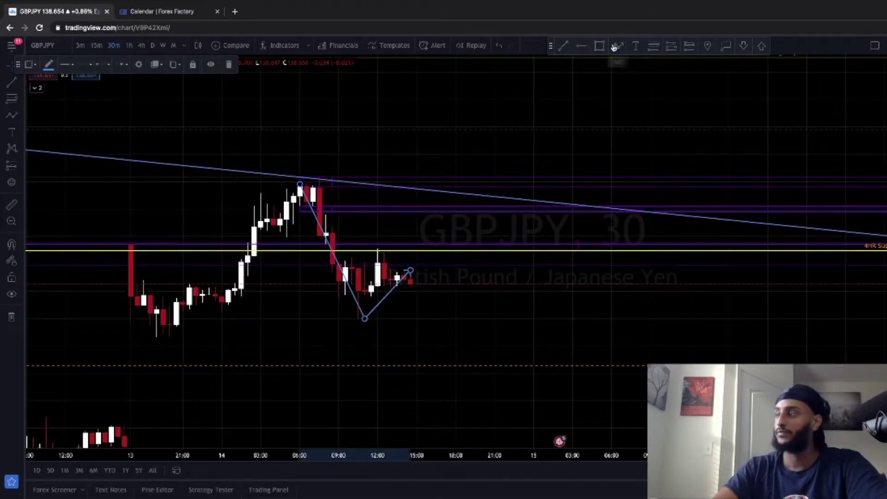
pyautogui.moveTo(411, 271)
pyautogui.mouseDown()
pyautogui.moveTo(416, 333)
pyautogui.moveTo(424, 332)
pyautogui.mouseUp()
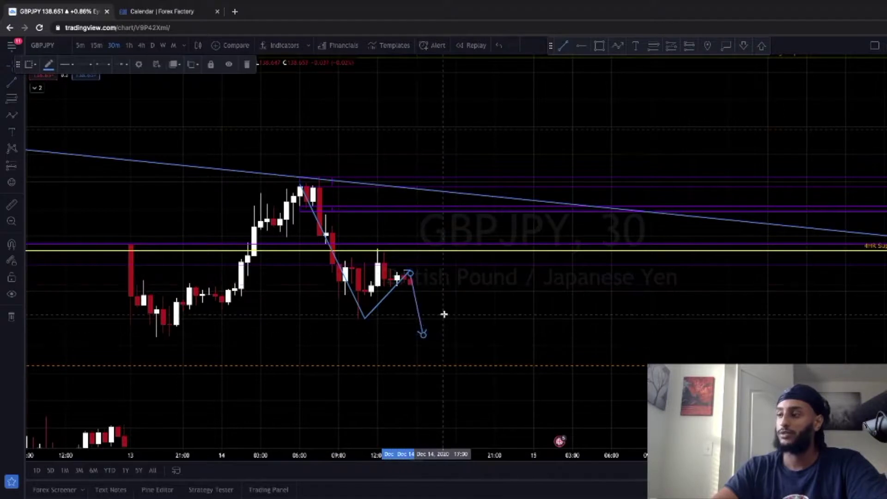
pyautogui.hotkey('ctrl', 'z')
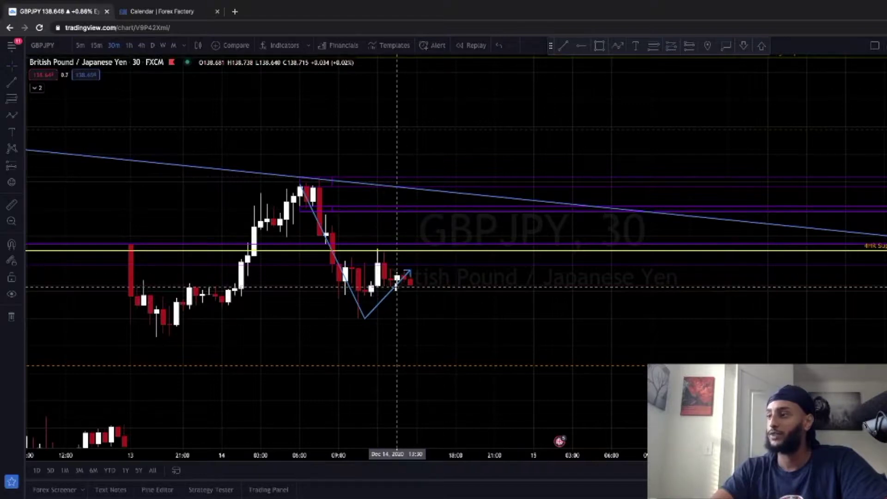
pyautogui.hotkey('ctrl', 'z')
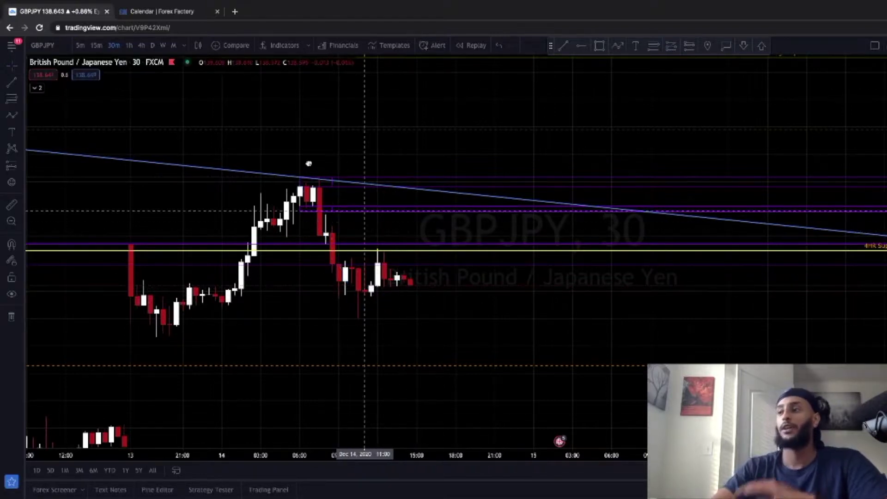
# Step: Examine GBPJPY's 30-minute candles from Dec 11 to 14 against the falling trend line, the purple zones and the yellow line
pyautogui.moveTo(364, 210); pyautogui.dragTo(306, 152)
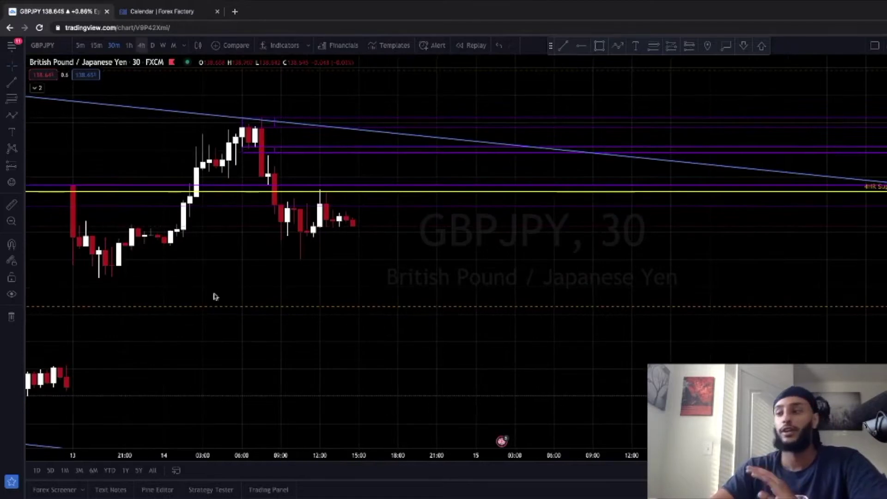
pyautogui.moveTo(157, 457); pyautogui.dragTo(415, 459)
pyautogui.moveTo(528, 276)
pyautogui.mouseDown()
pyautogui.moveTo(505, 288)
pyautogui.moveTo(515, 287)
pyautogui.mouseUp()
pyautogui.moveTo(885, 234); pyautogui.dragTo(885, 212)
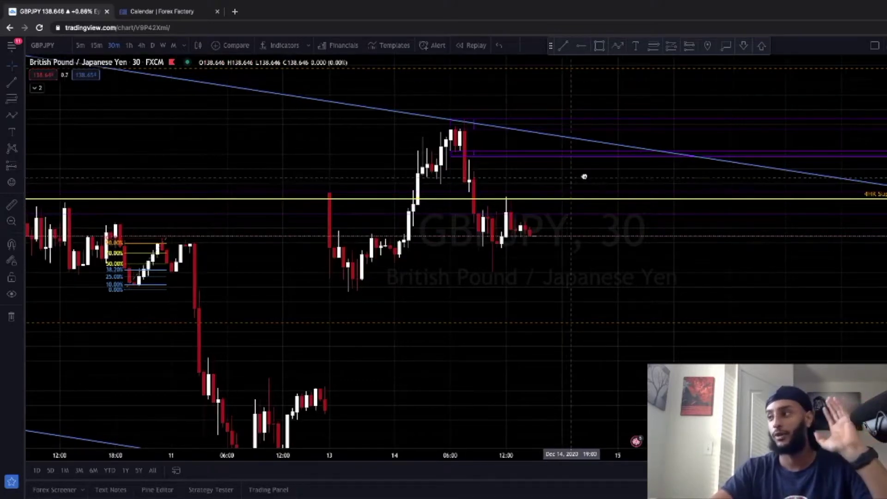
pyautogui.moveTo(582, 177); pyautogui.dragTo(647, 168)
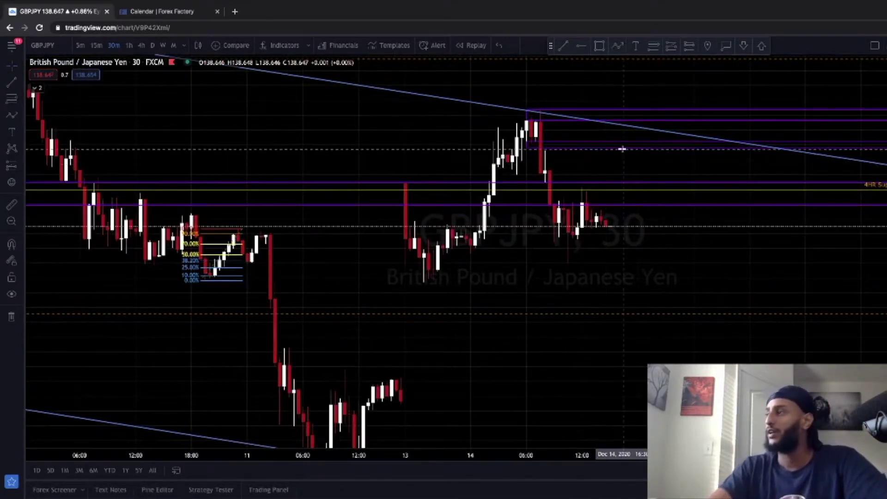
# Step: Switch to the Forex Factory calendar and review the Dec 13 to 16 events, checking the impact rating of French Flash Services PMI
pyautogui.moveTo(623, 162); pyautogui.dragTo(441, 187)
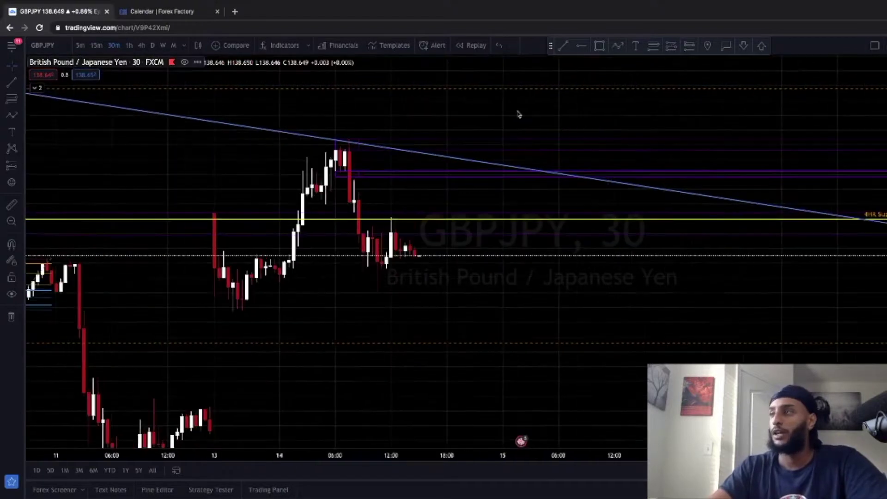
pyautogui.click(137, 14)
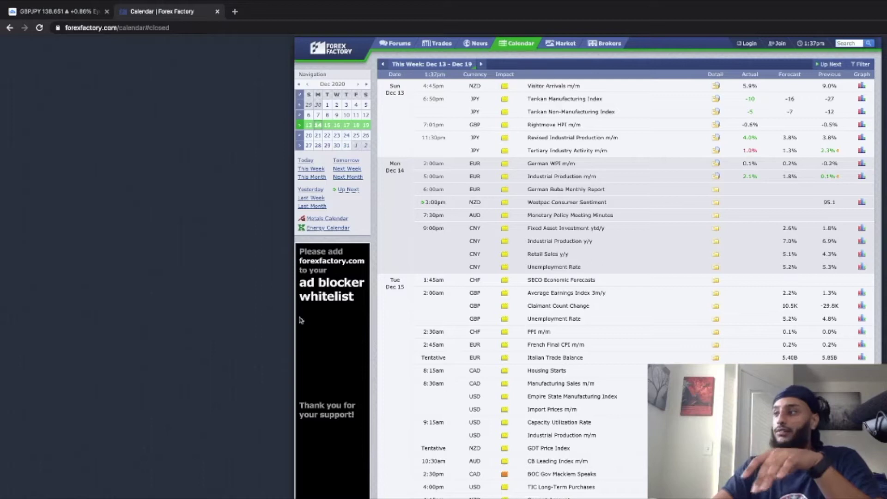
pyautogui.scroll(-1, 582, 278)
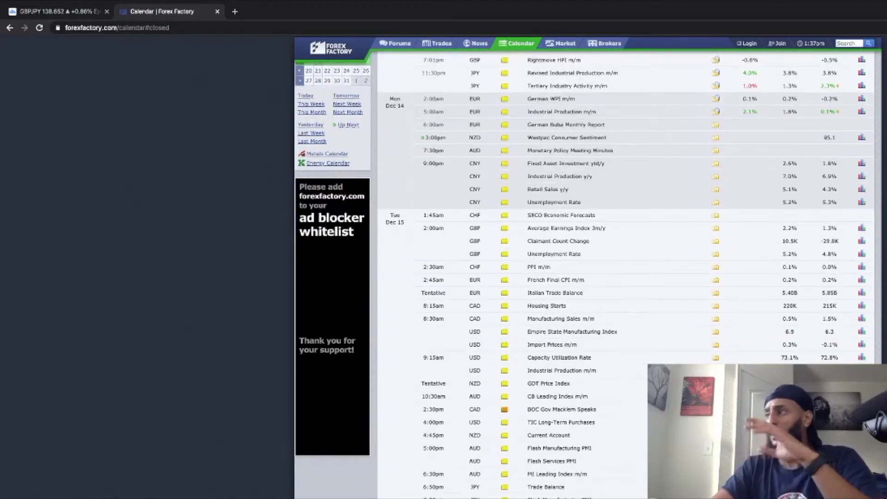
pyautogui.scroll(-5, 625, 274)
pyautogui.scroll(-3, 582, 277)
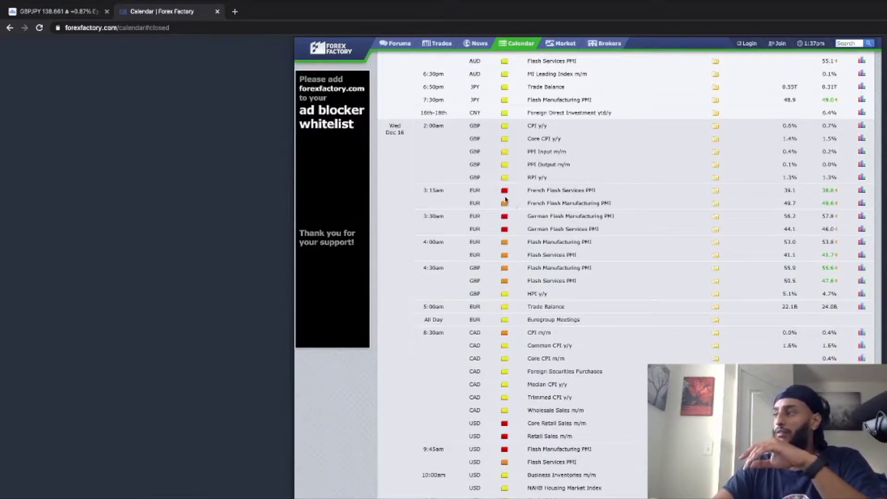
pyautogui.moveTo(504, 193)
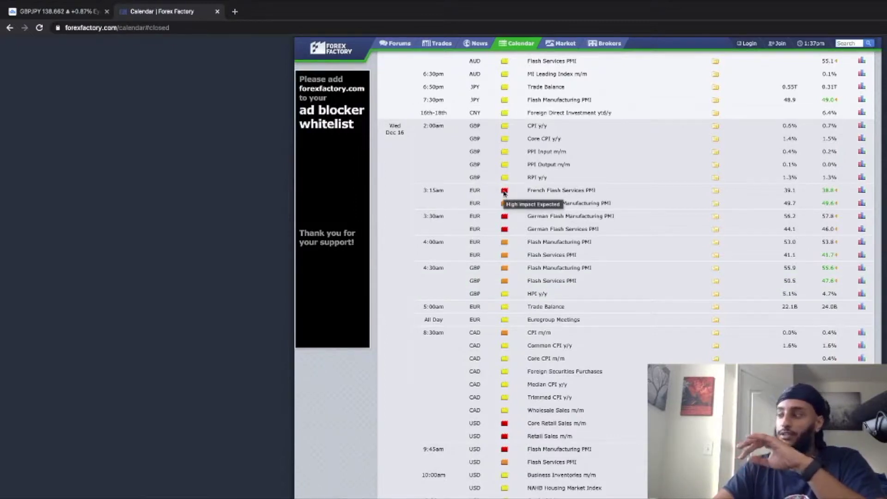
pyautogui.scroll(-1, 504, 193)
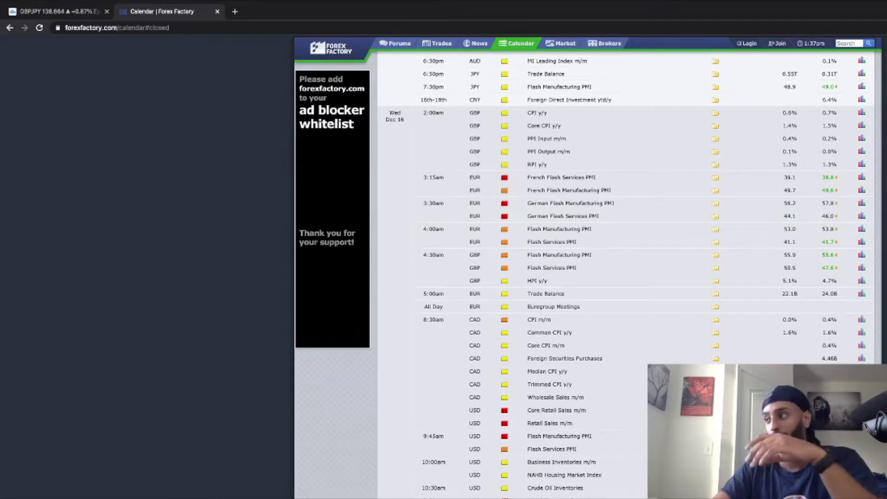
# Step: Examine the high-impact news scheduled from Dec 16 to Dec 18, and return to the GBPJPY chart in TradingView
pyautogui.scroll(-2, 625, 274)
pyautogui.scroll(-5, 507, 327)
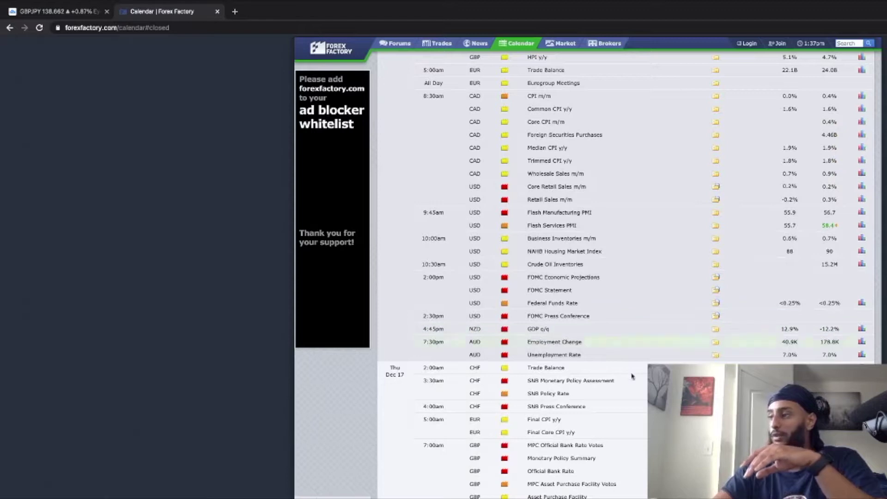
pyautogui.scroll(5, 443, 344)
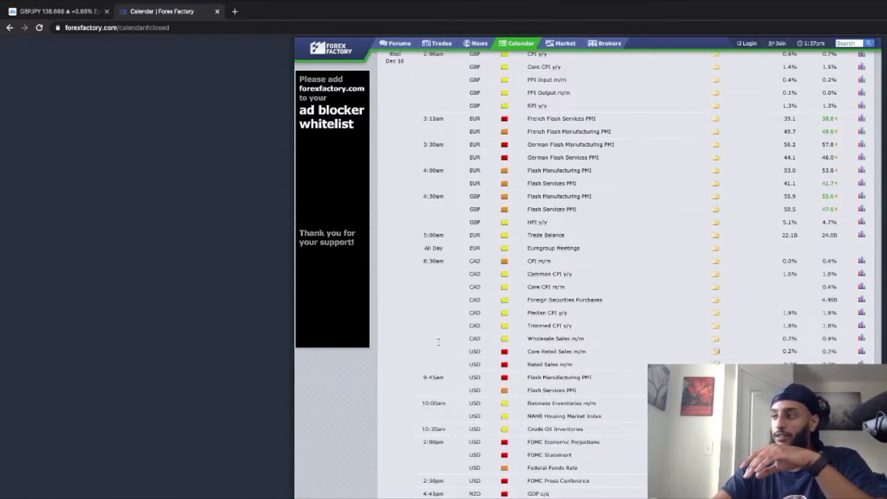
pyautogui.scroll(-9, 443, 176)
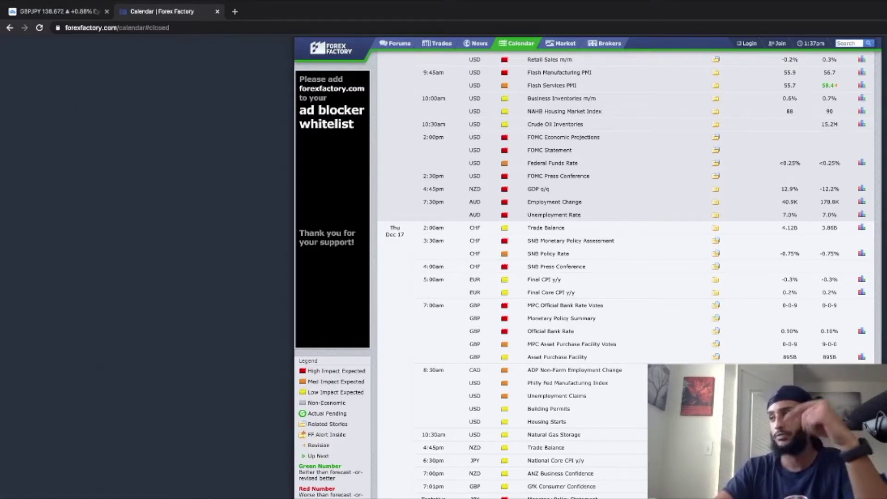
pyautogui.scroll(-1, 586, 268)
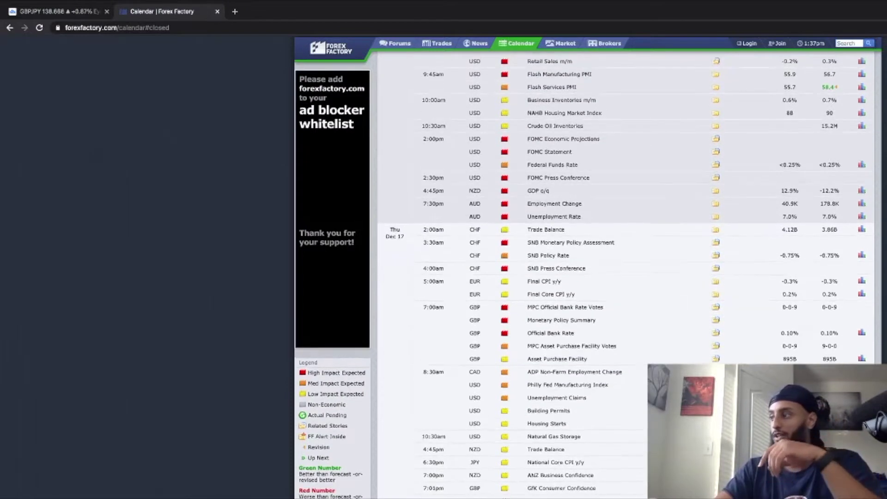
pyautogui.scroll(-2, 661, 279)
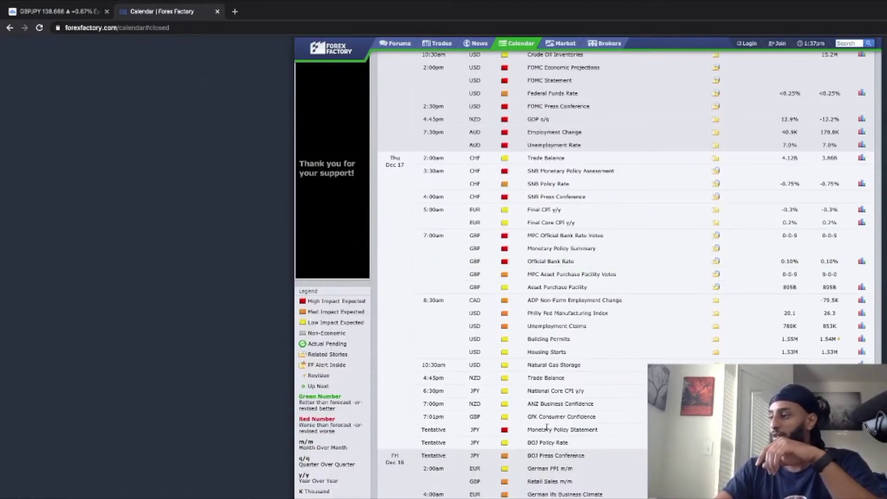
pyautogui.scroll(-8, 465, 271)
pyautogui.scroll(12, 547, 249)
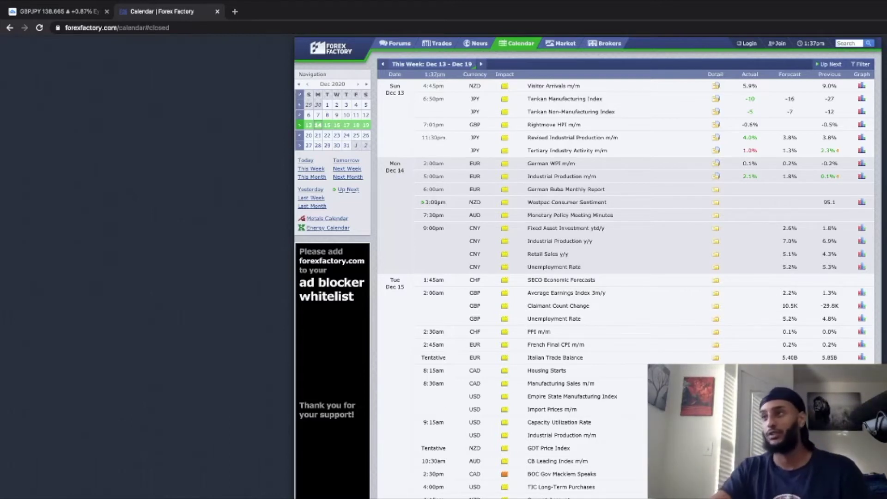
pyautogui.click(60, 11)
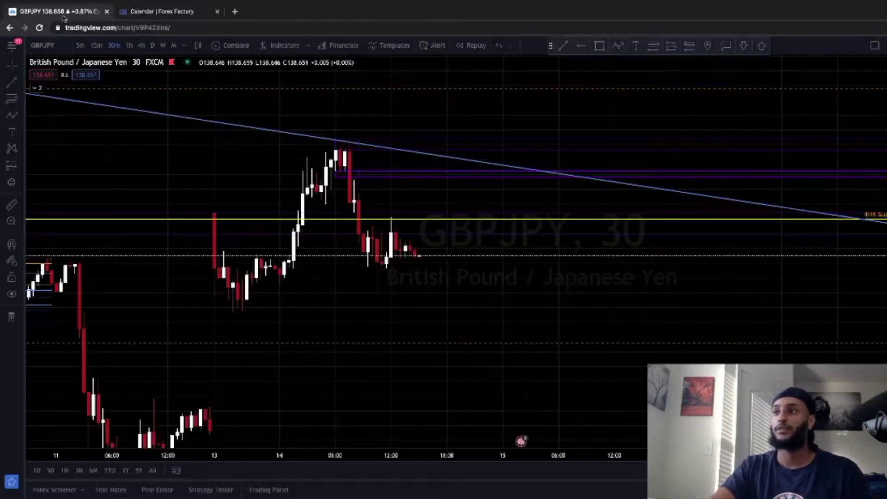